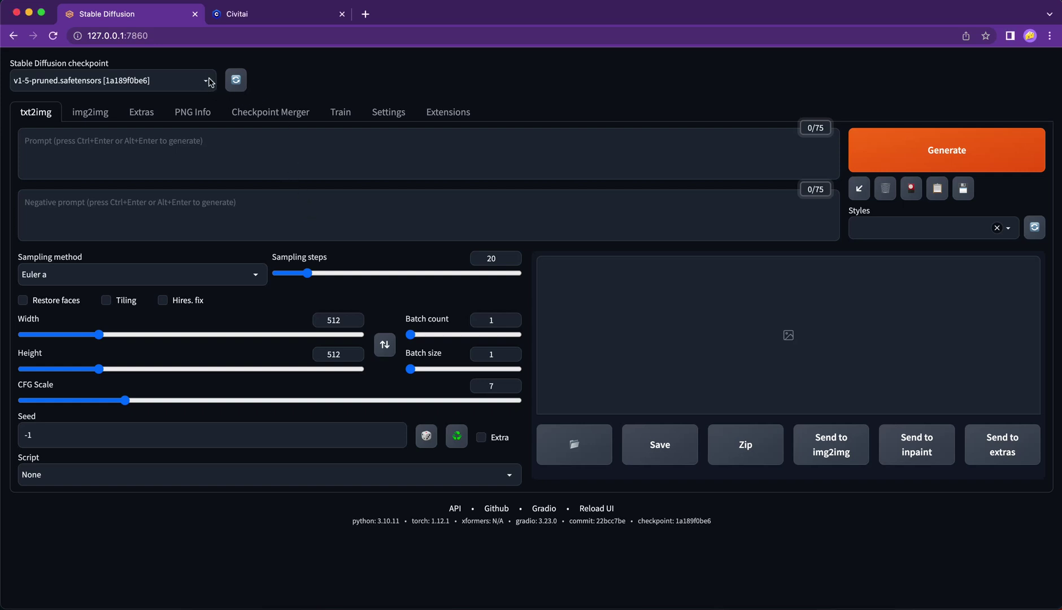
# Open the Stable Diffusion checkpoint dropdown to list AnythingV5V3_v5RE.ckpt and v1-5-pruned.safetensors.
pyautogui.click(209, 82)
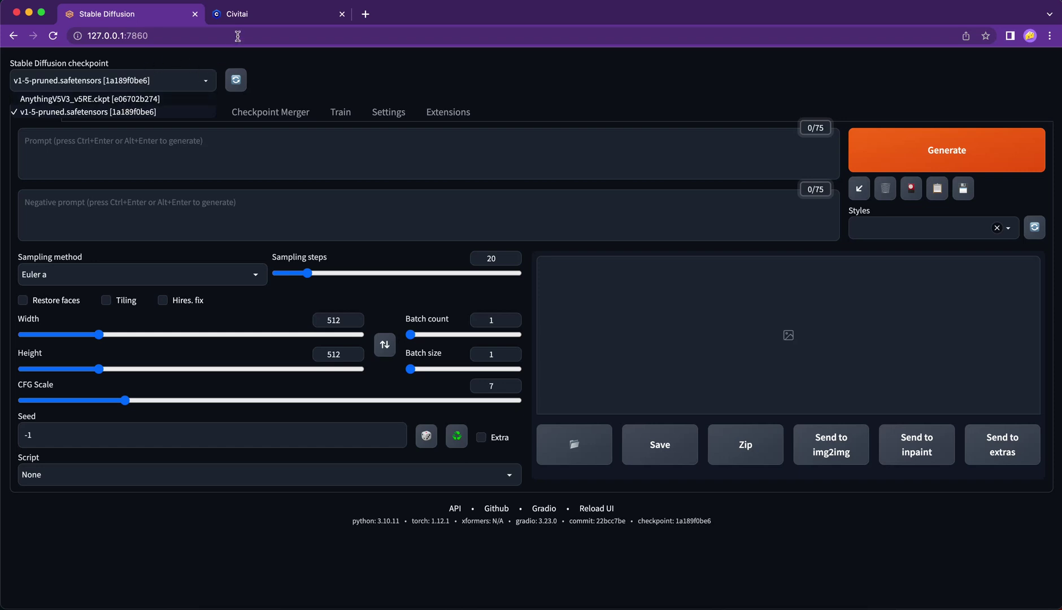
# Switch to Civitai, dismiss the feedback banner, and browse the model gallery.
pyautogui.click(254, 17)
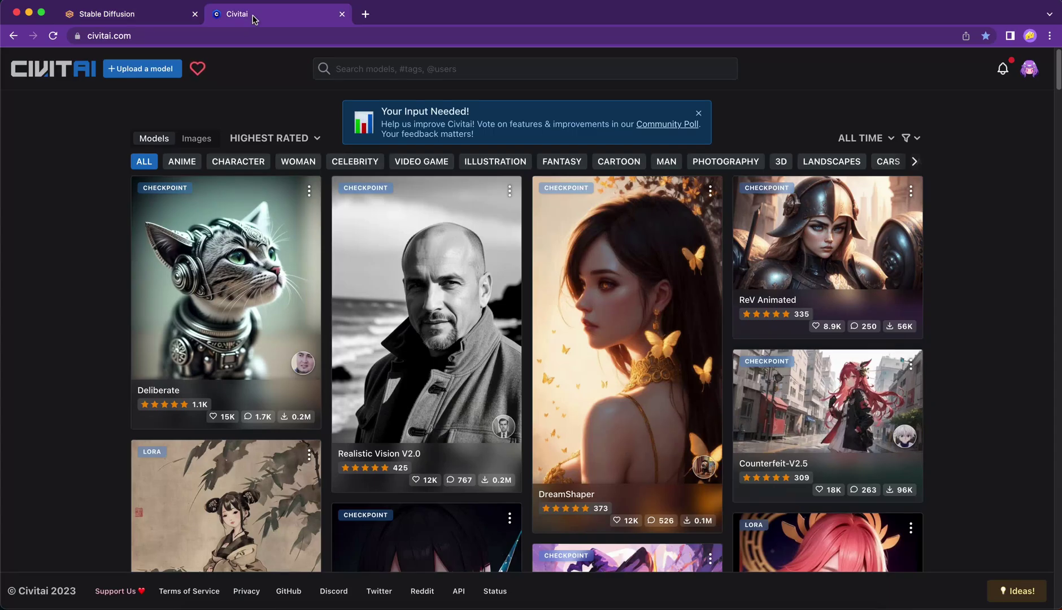
pyautogui.click(700, 116)
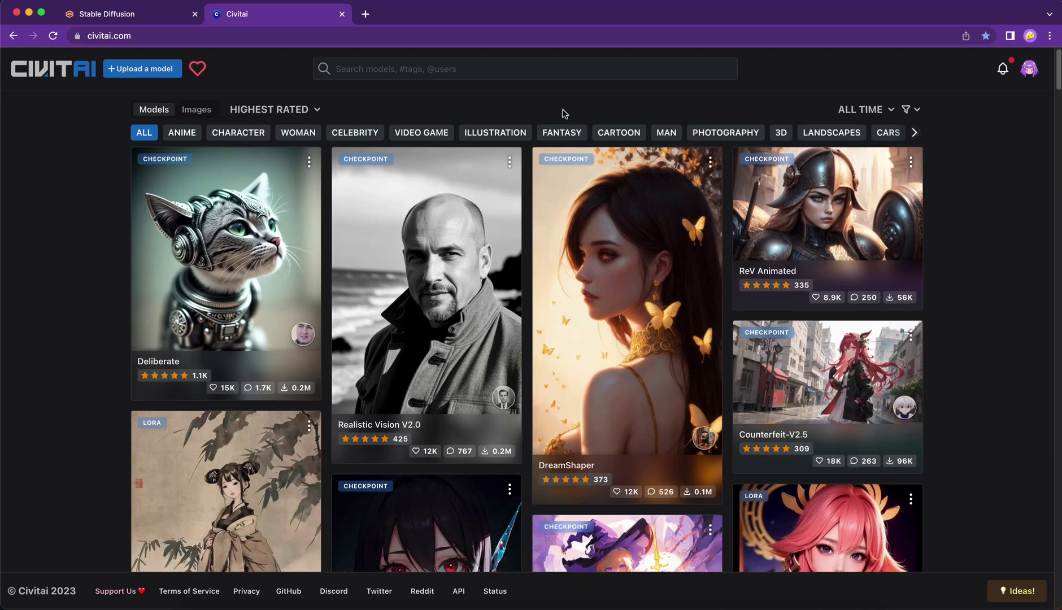
pyautogui.scroll(-10, 586, 170)
pyautogui.scroll(-10, 586, 169)
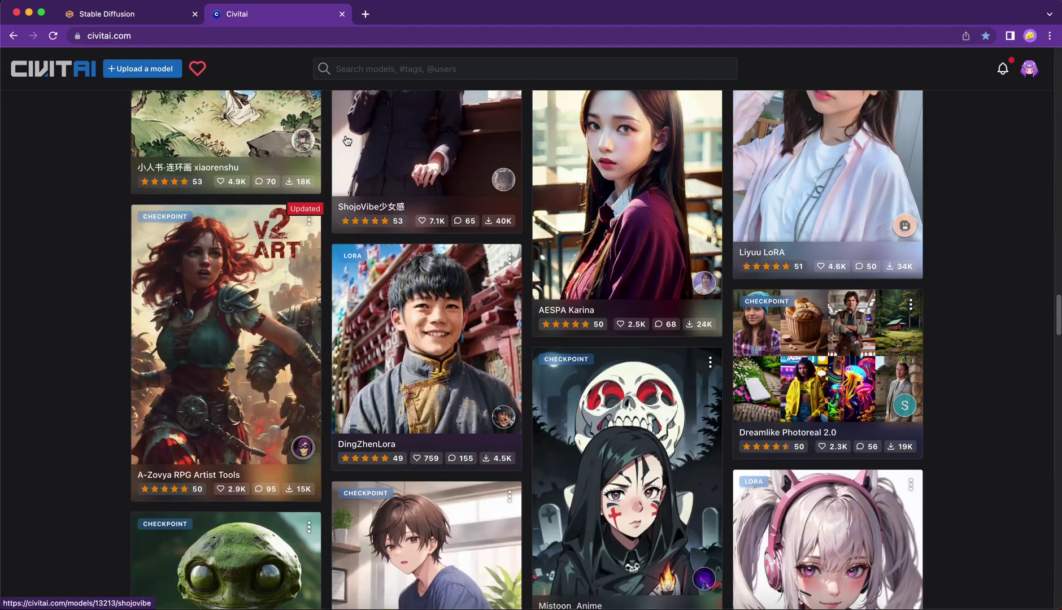
pyautogui.scroll(-5, 447, 195)
pyautogui.scroll(-6, 447, 196)
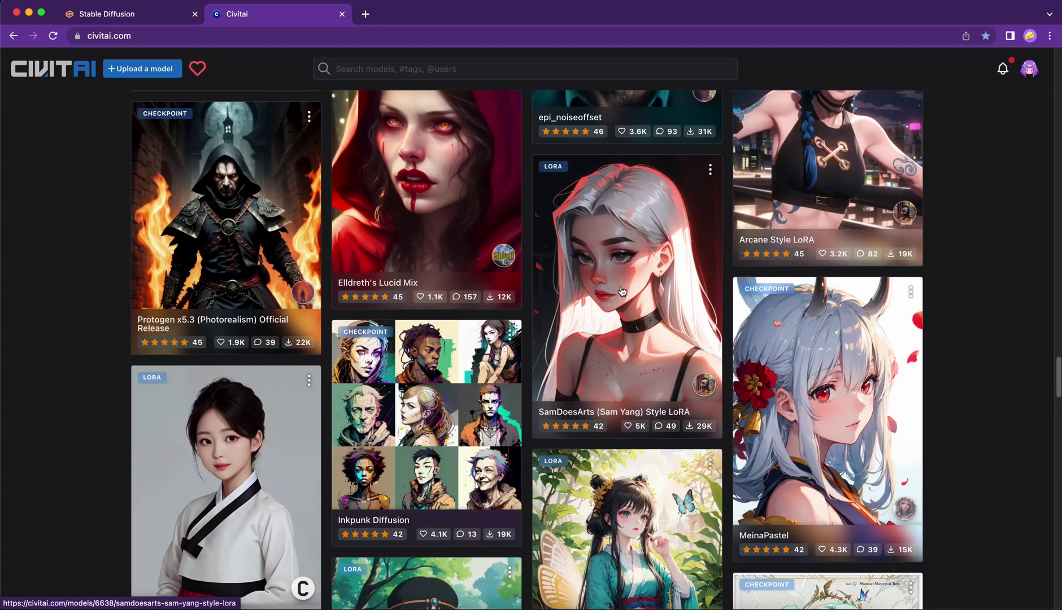
pyautogui.scroll(-15, 653, 415)
pyautogui.press('Home')
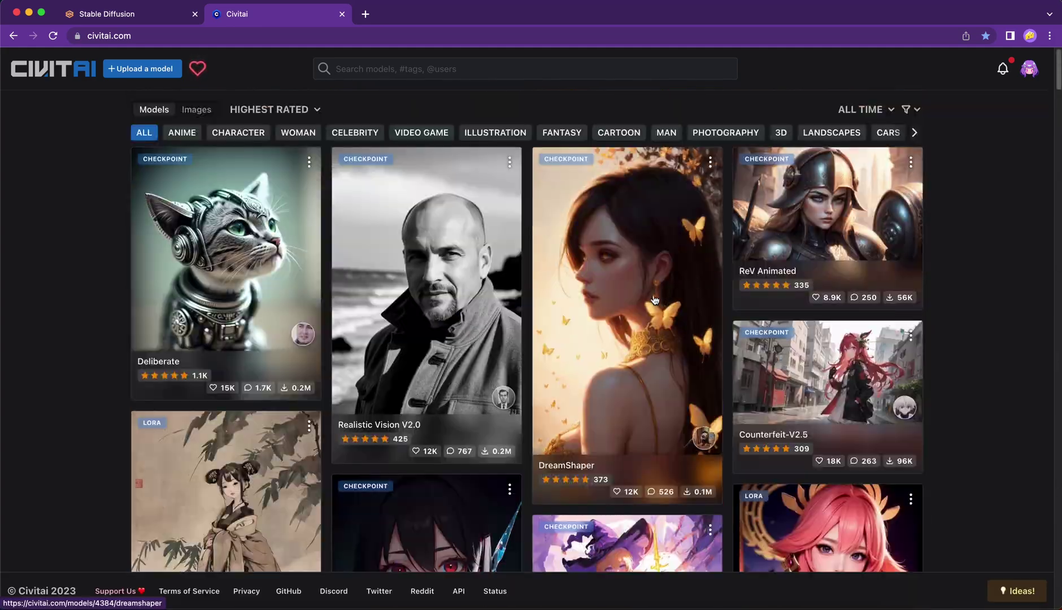
# Filter the gallery to base model SD 1.5 and model type Checkpoint.
pyautogui.click(908, 109)
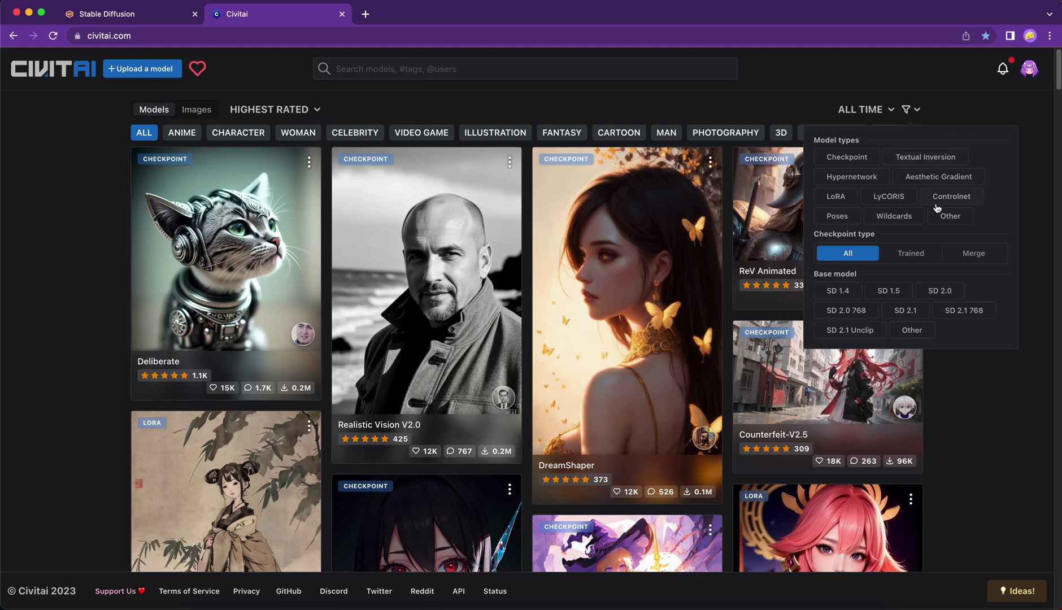
pyautogui.click(902, 291)
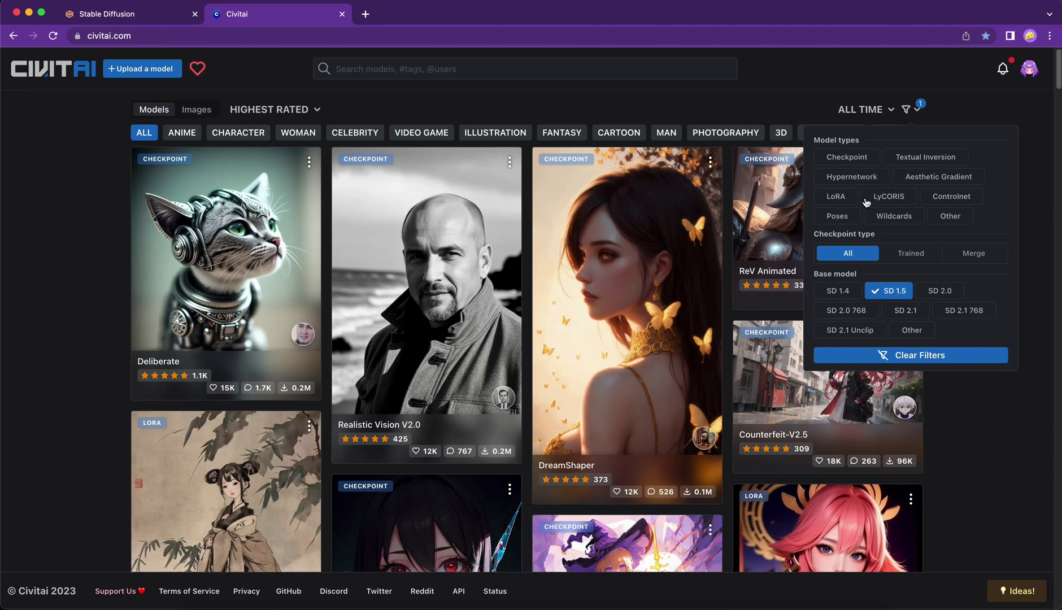
pyautogui.click(856, 158)
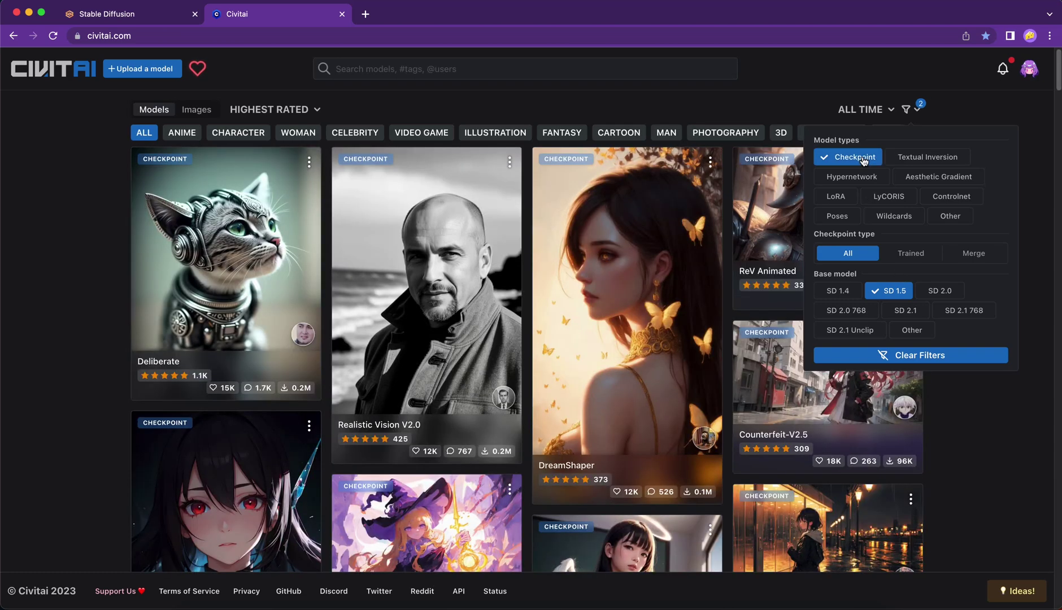
pyautogui.scroll(-5, 422, 286)
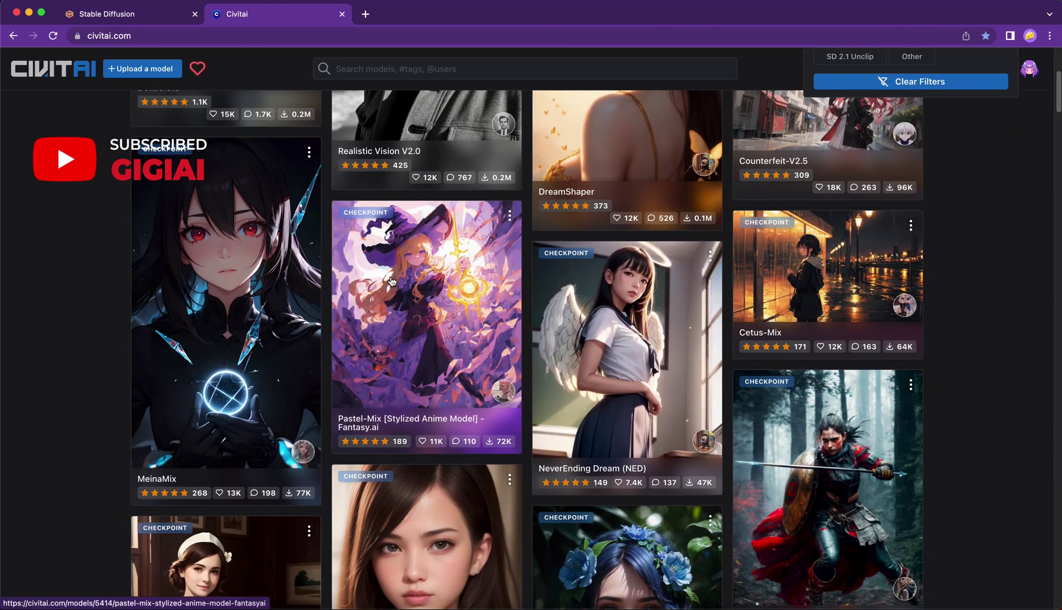
# Download the Pastel-Mix checkpoint and the VAE linked in its notice, then return to the WebUI tab.
pyautogui.click(421, 285)
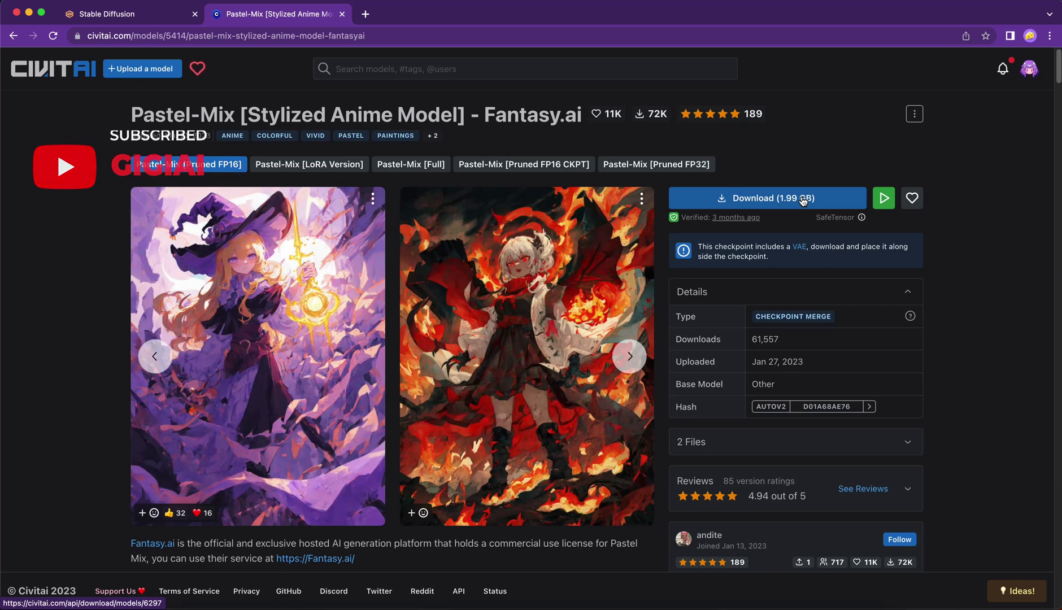
pyautogui.click(802, 199)
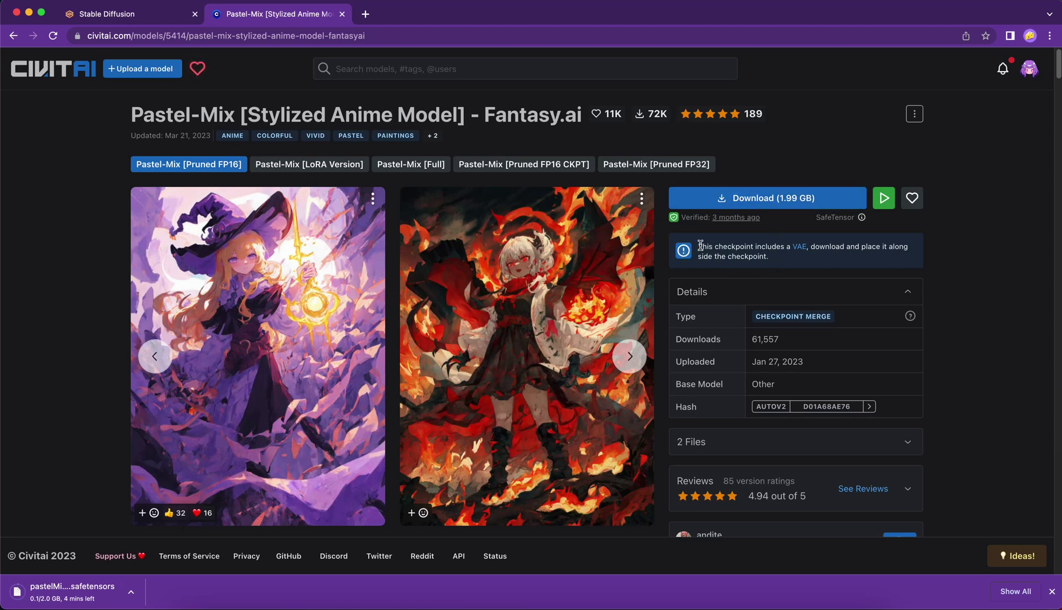
pyautogui.moveTo(699, 247); pyautogui.dragTo(801, 261)
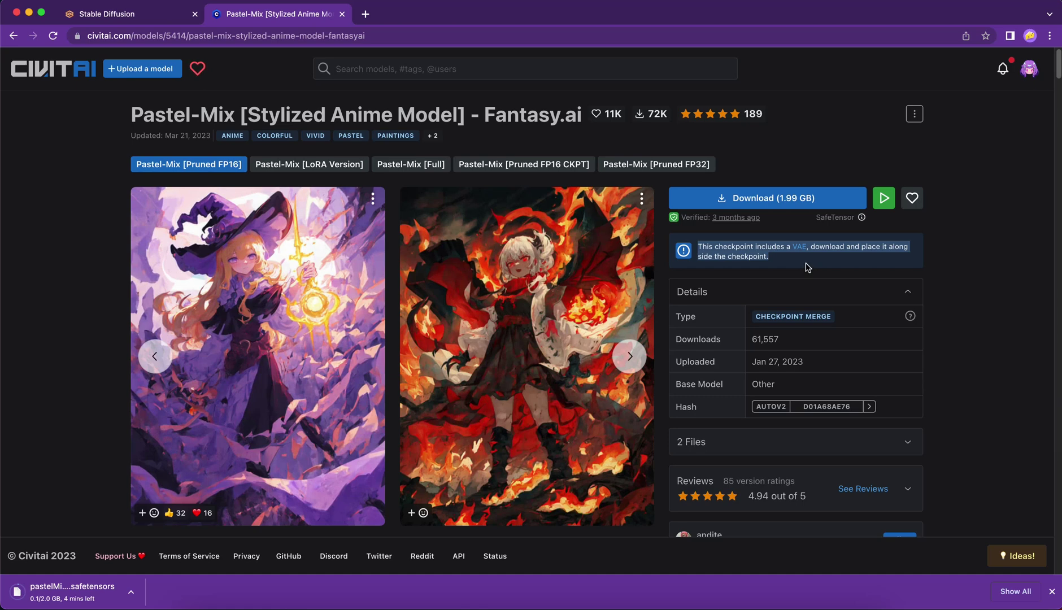
pyautogui.click(840, 264)
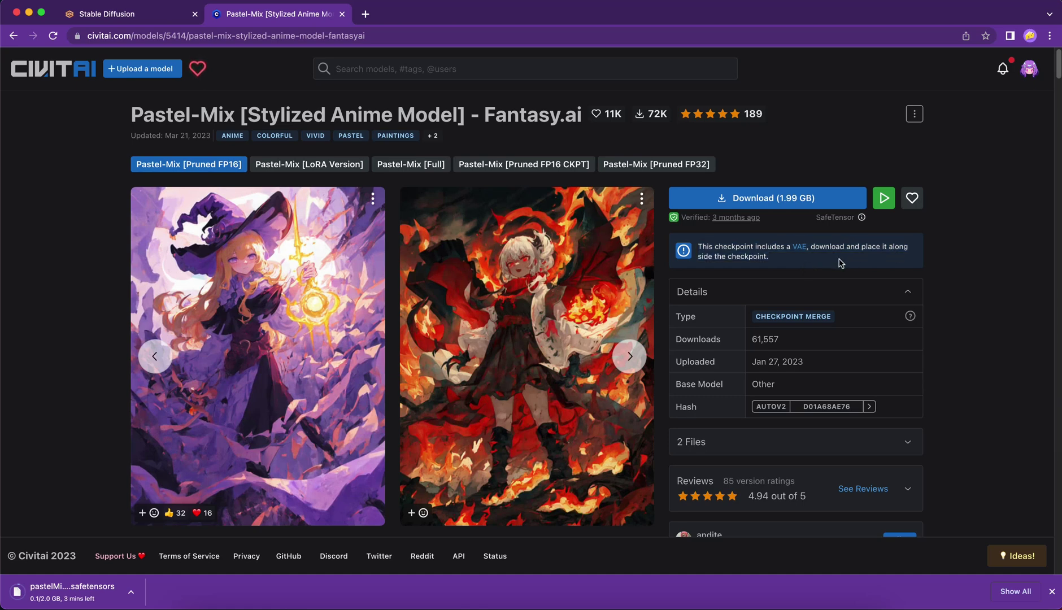
pyautogui.click(799, 247)
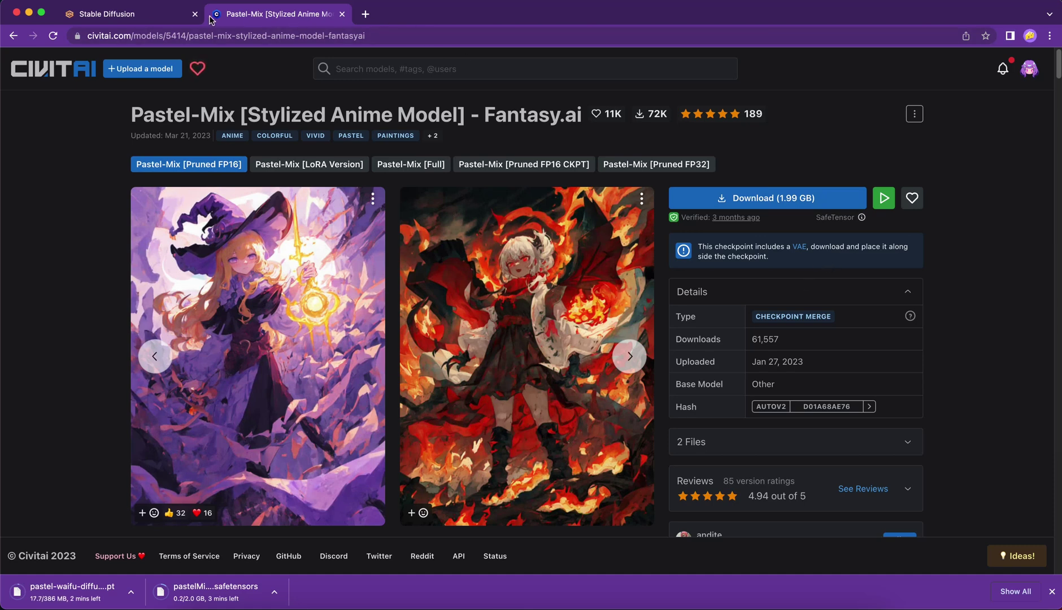
pyautogui.click(164, 24)
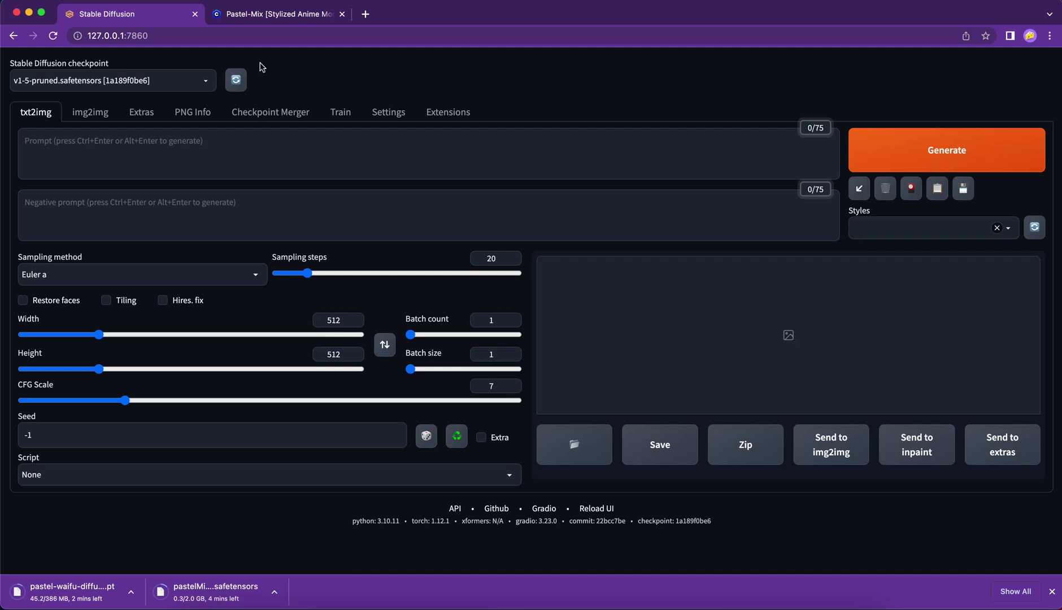
# Add sd_vae to the User interface Quicksettings list, apply settings, and reload the UI.
pyautogui.click(396, 115)
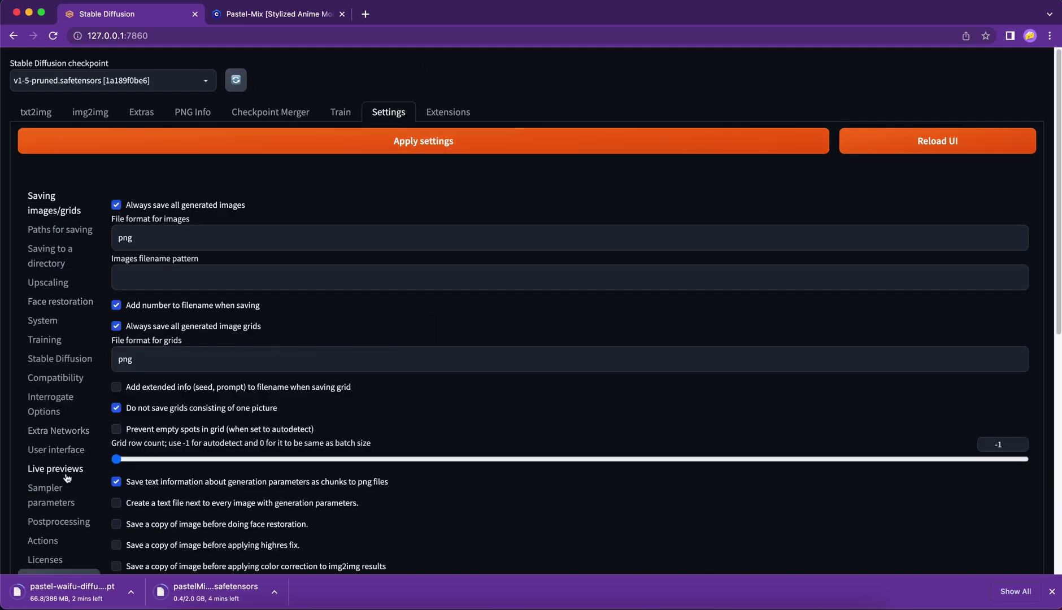
pyautogui.scroll(-1, 71, 463)
pyautogui.click(71, 442)
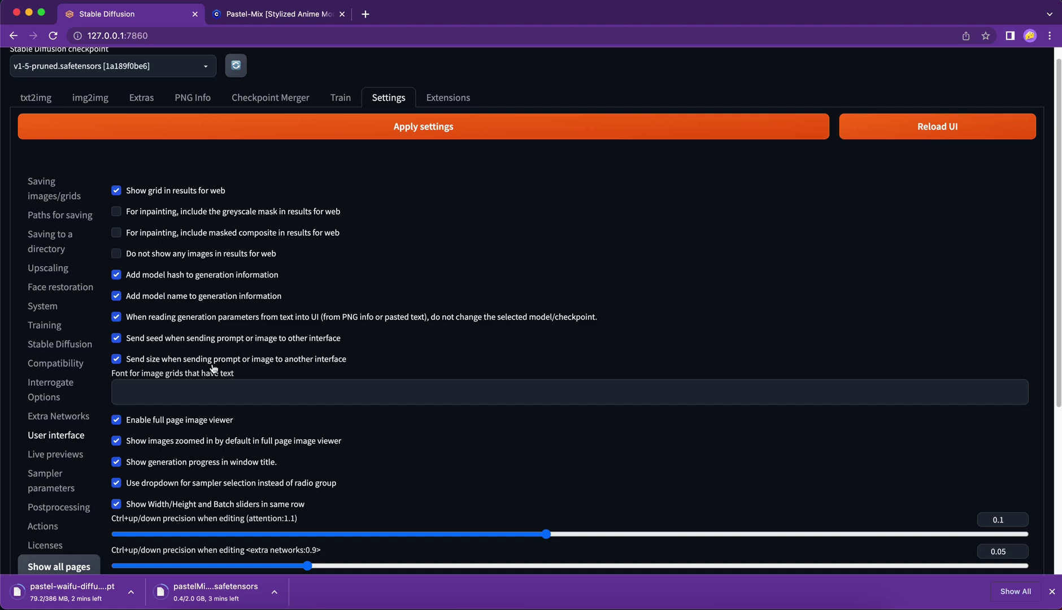
pyautogui.scroll(-5, 209, 367)
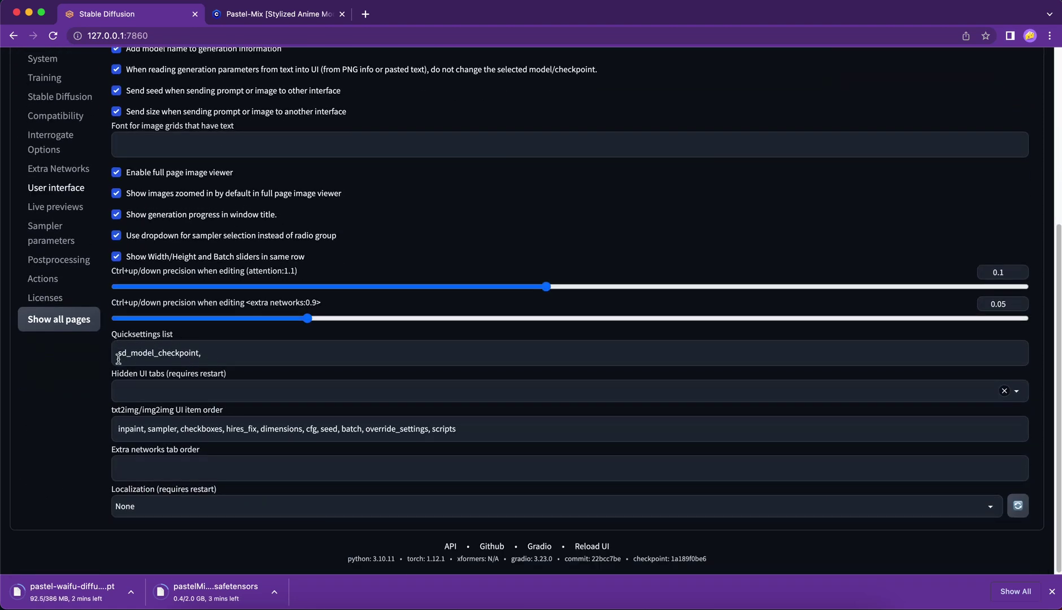
pyautogui.click(213, 352)
pyautogui.write('sd_vae')
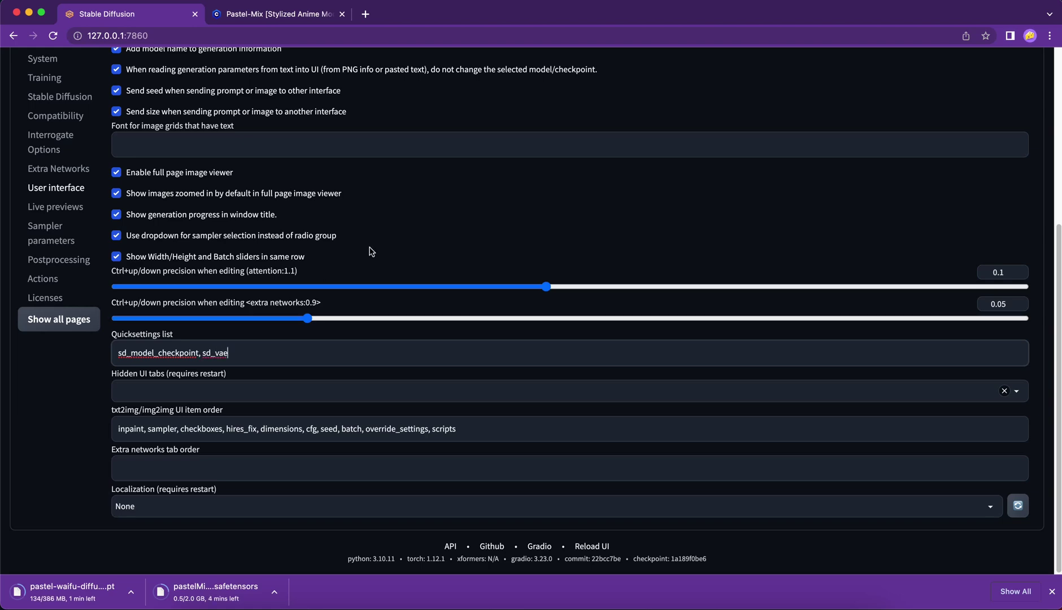
pyautogui.scroll(5, 377, 251)
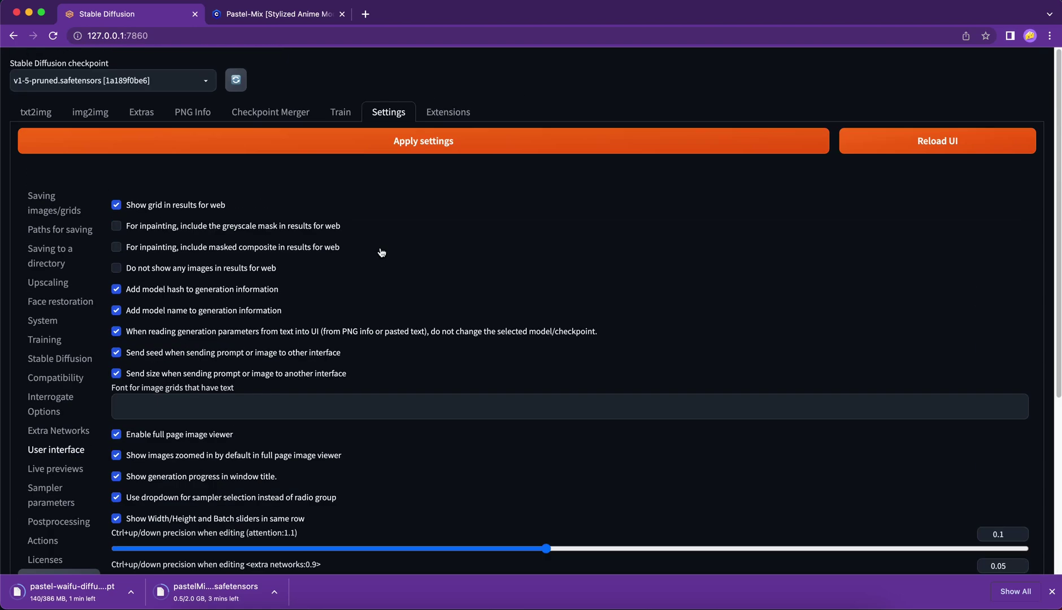
pyautogui.click(456, 150)
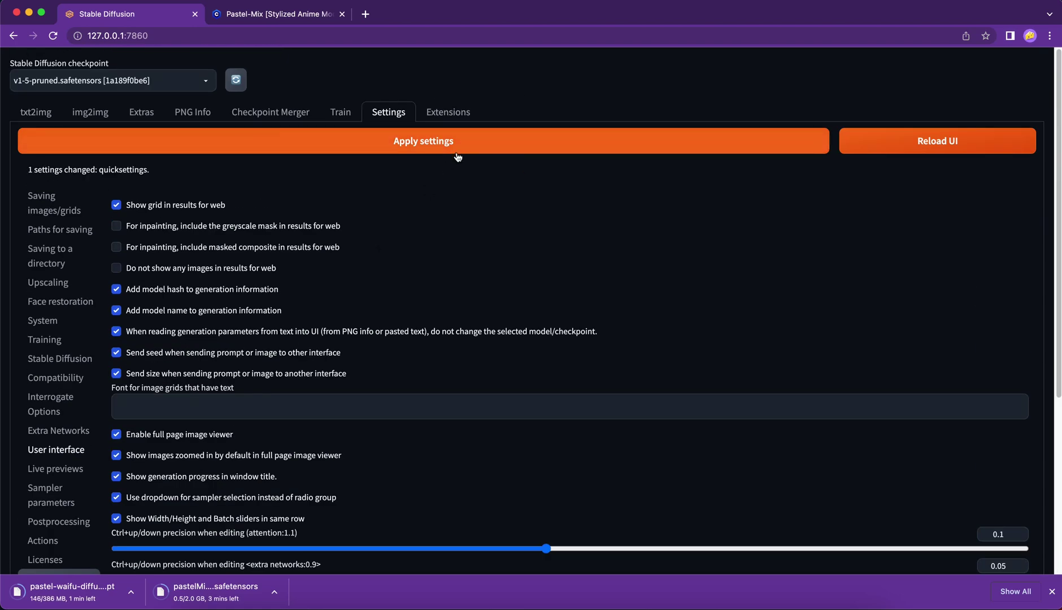
pyautogui.click(889, 148)
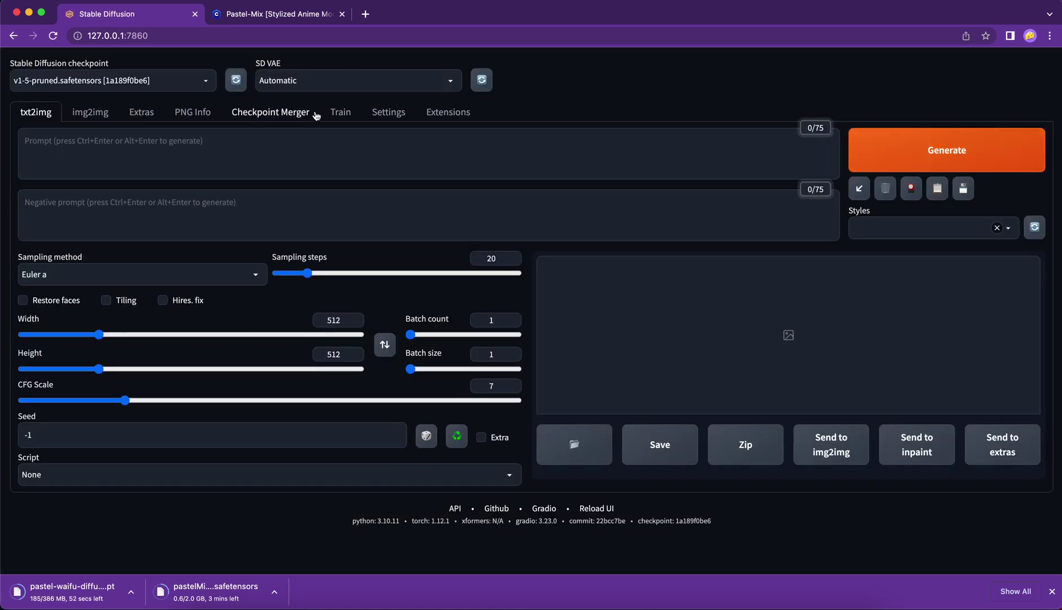
# Check the new SD VAE dropdown's choices, leaving it on Automatic.
pyautogui.click(301, 81)
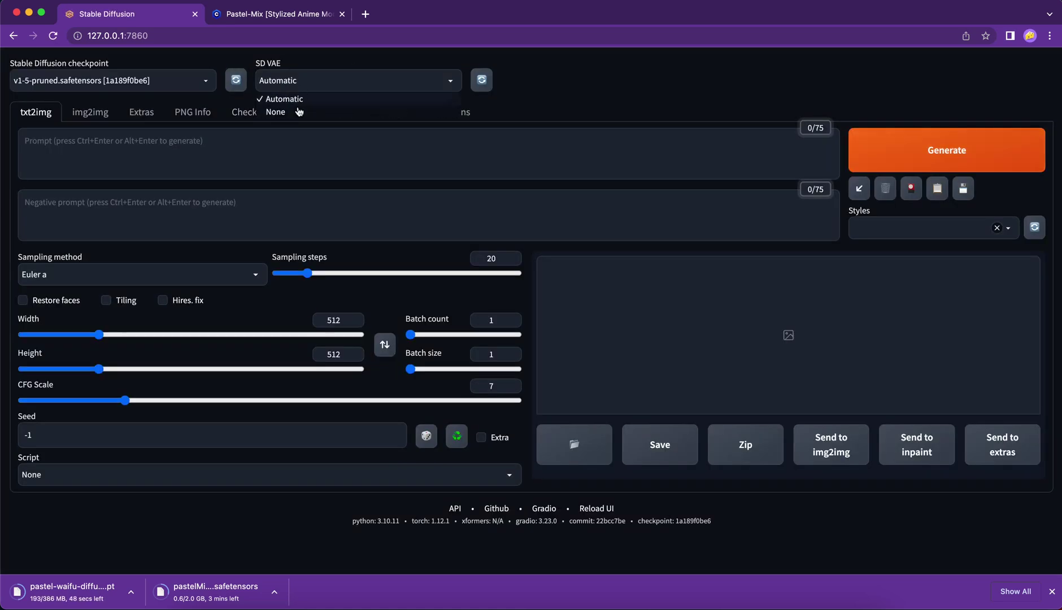
pyautogui.click(356, 64)
pyautogui.click(355, 76)
pyautogui.click(363, 63)
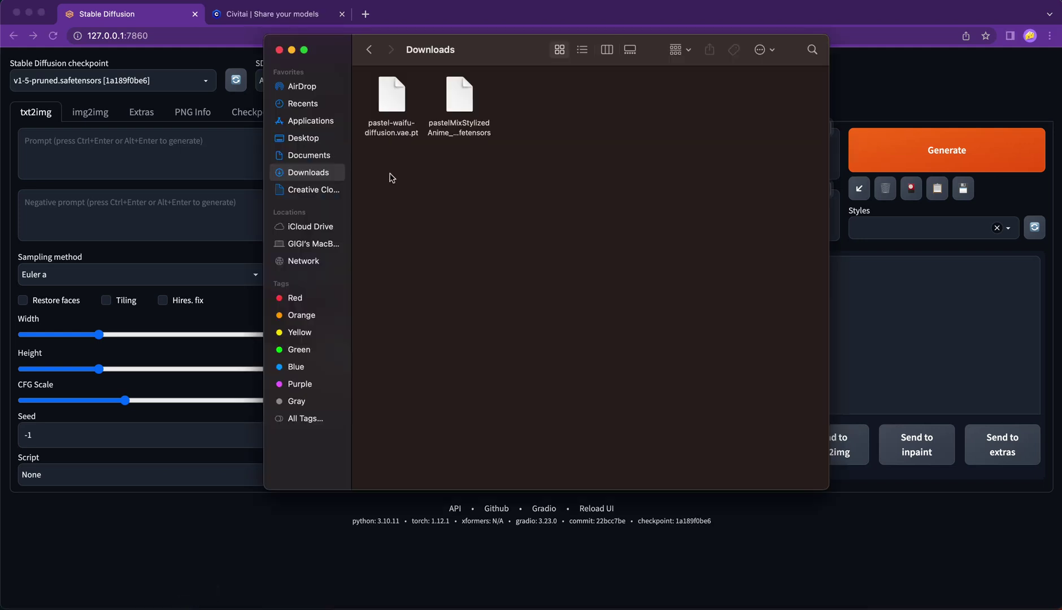
# Move the downloaded pastelMix checkpoint and VAE files into models/Stable-diffusion.
pyautogui.moveTo(516, 151); pyautogui.dragTo(380, 104)
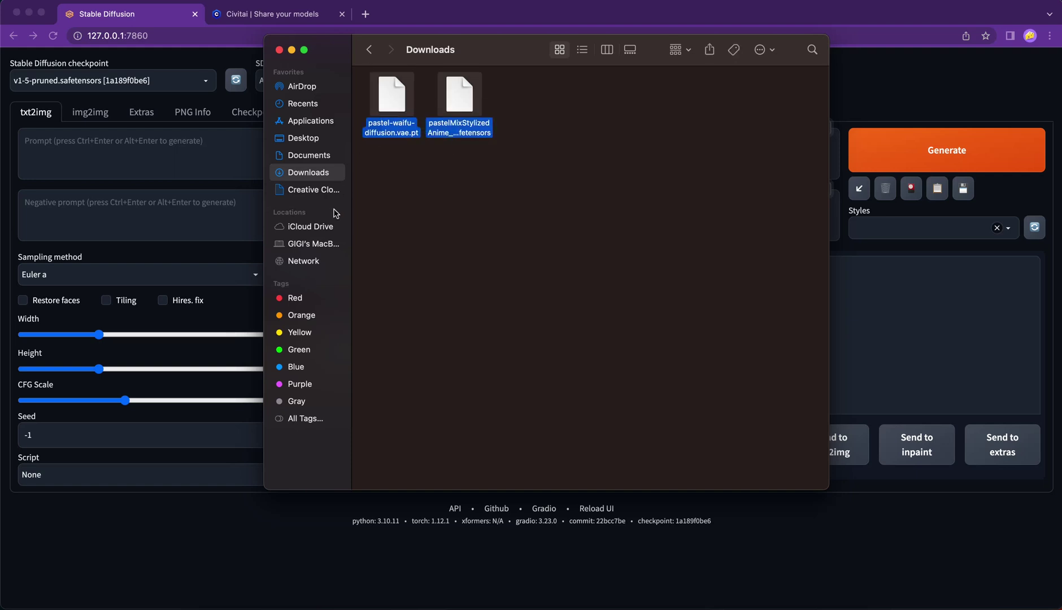
pyautogui.click(368, 49)
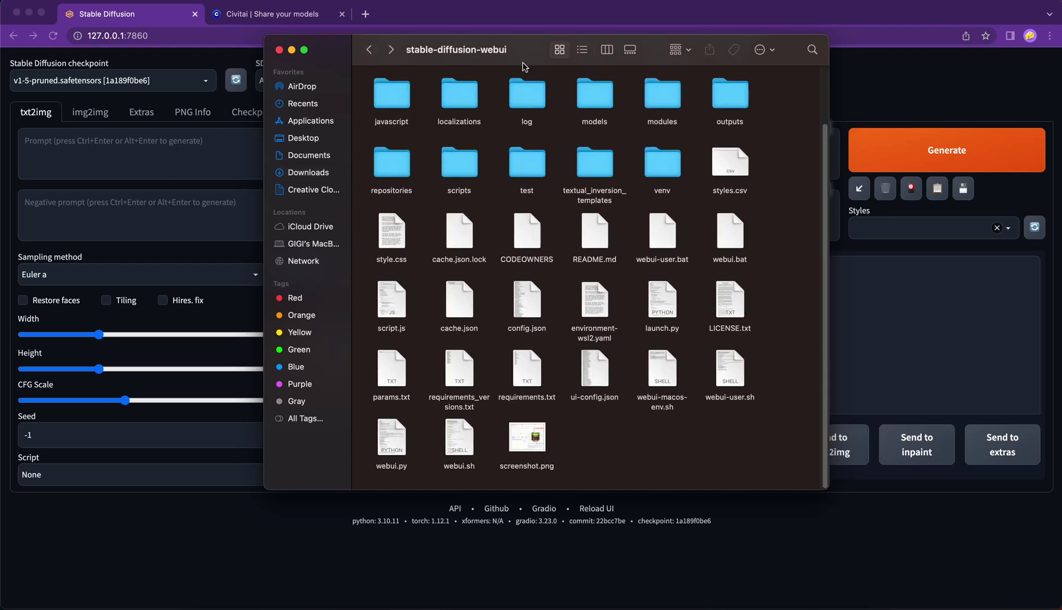
pyautogui.scroll(2, 574, 151)
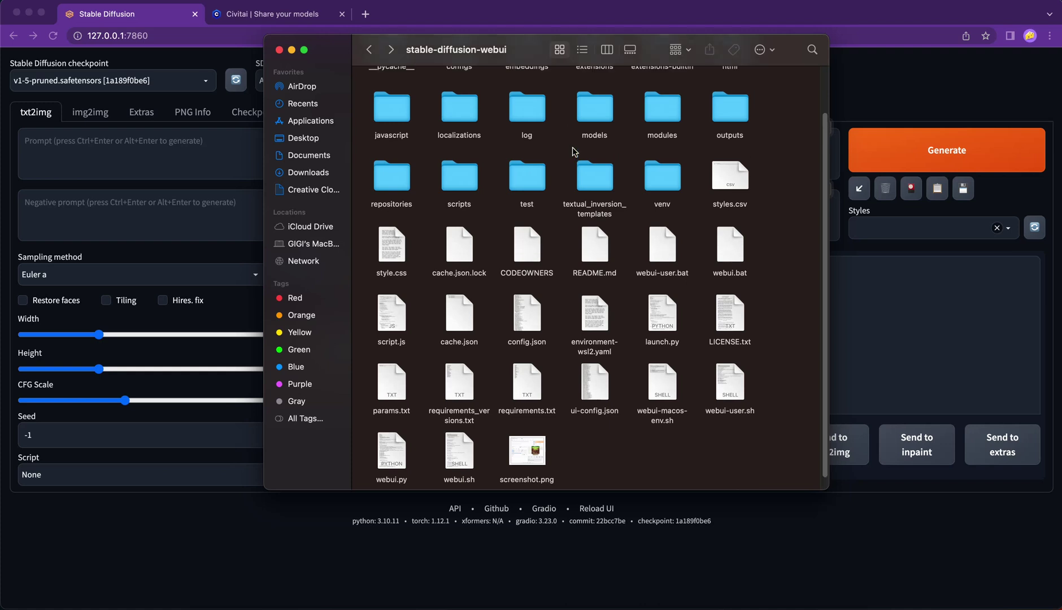
pyautogui.scroll(2, 573, 151)
pyautogui.doubleClick(595, 162)
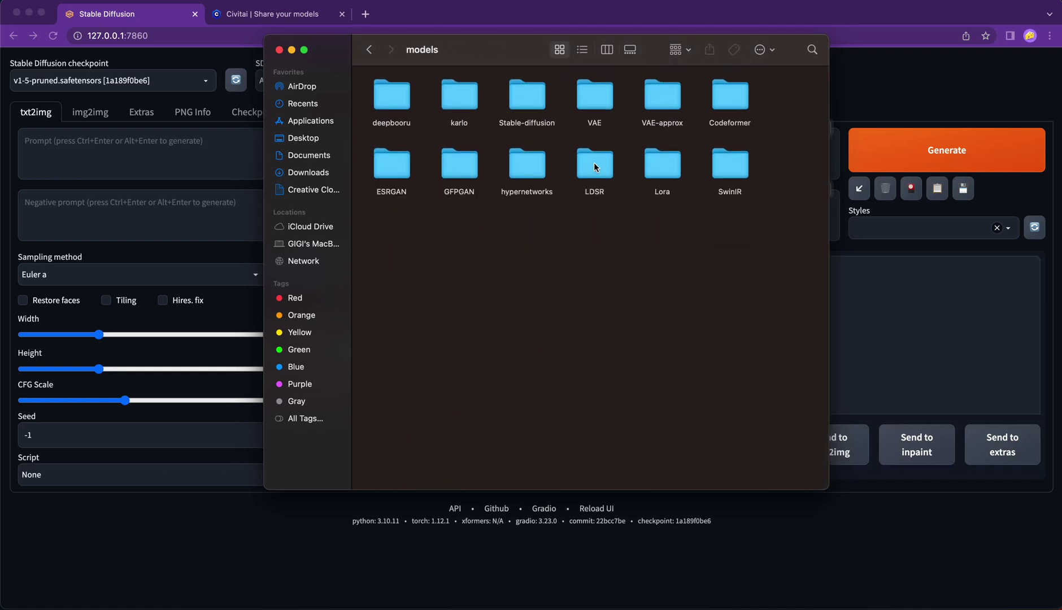
pyautogui.click(531, 102)
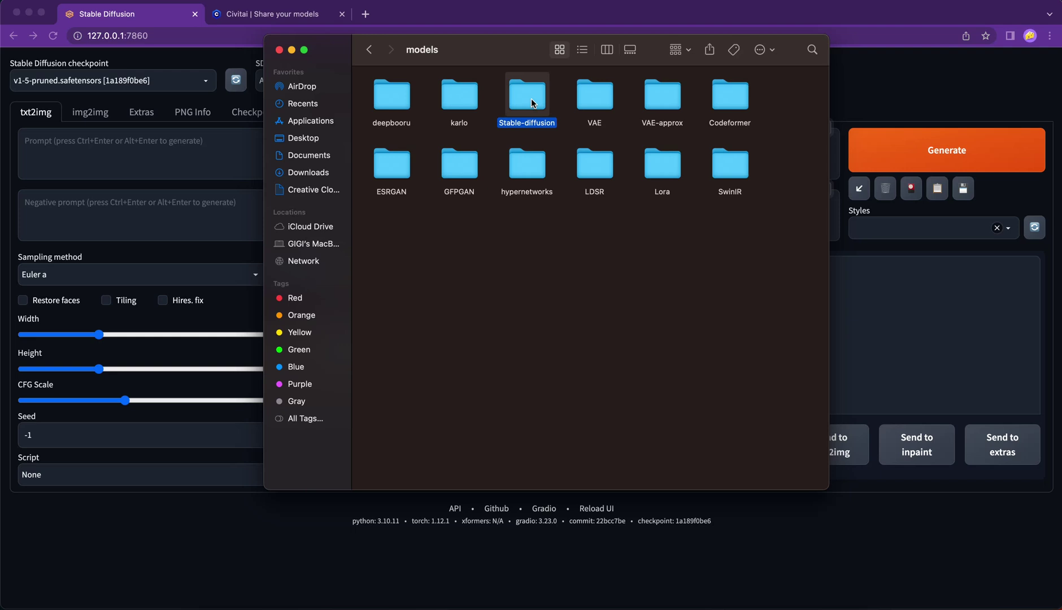
pyautogui.doubleClick(531, 103)
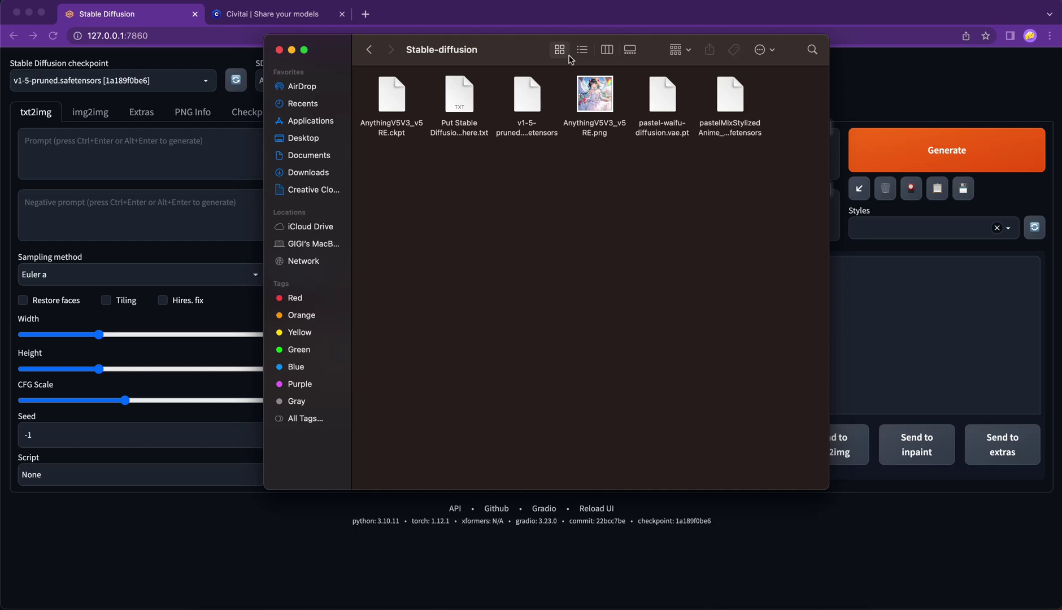
pyautogui.moveTo(502, 61); pyautogui.dragTo(718, 94)
# Refresh the SD VAE and checkpoint lists and confirm pastel-waifu-diffusion.vae.pt is offered.
pyautogui.click(479, 126)
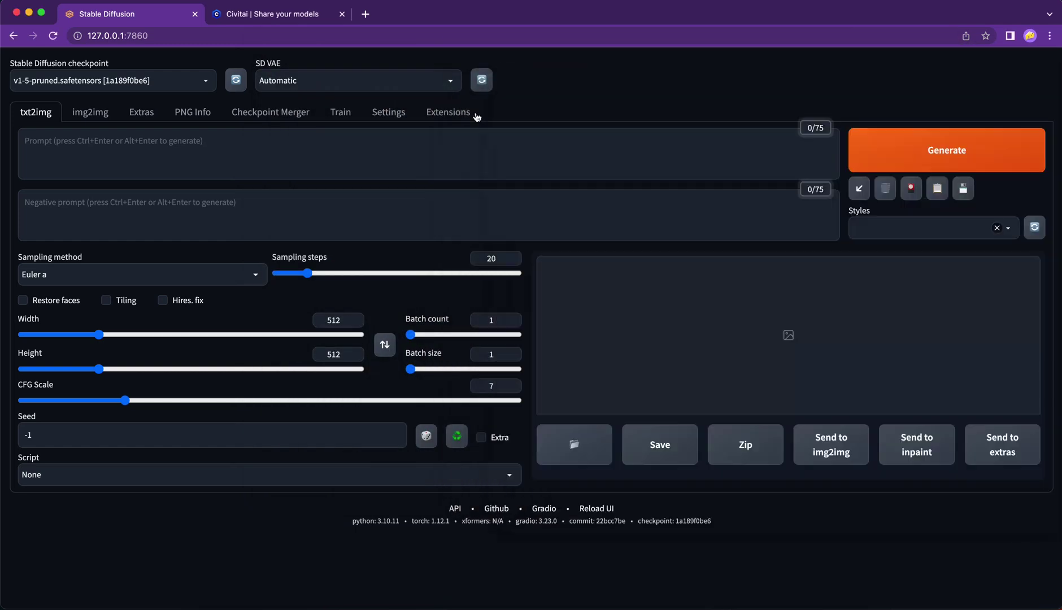
pyautogui.click(482, 80)
pyautogui.click(444, 84)
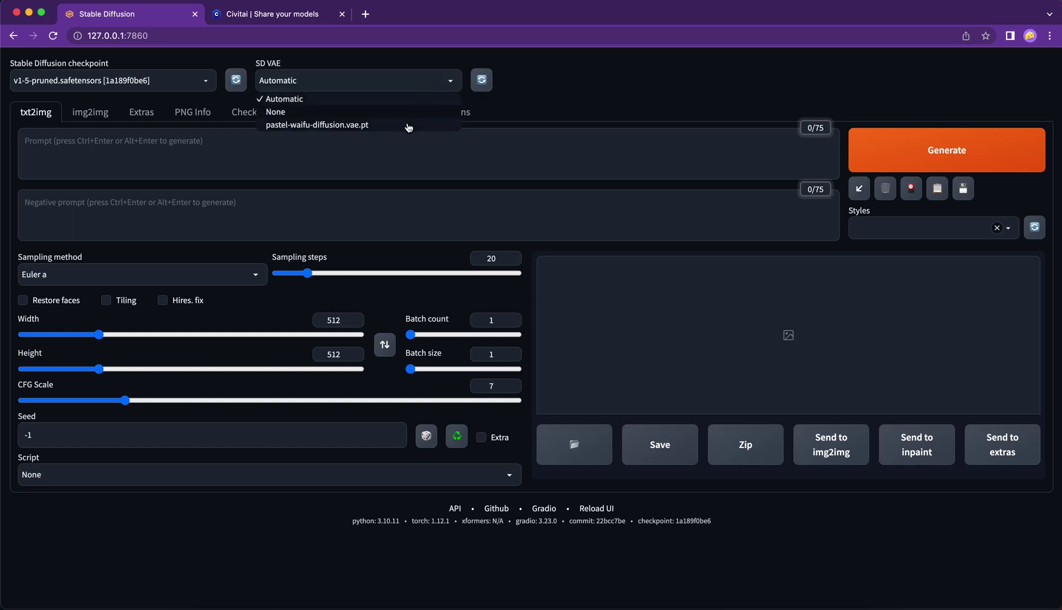
pyautogui.click(236, 79)
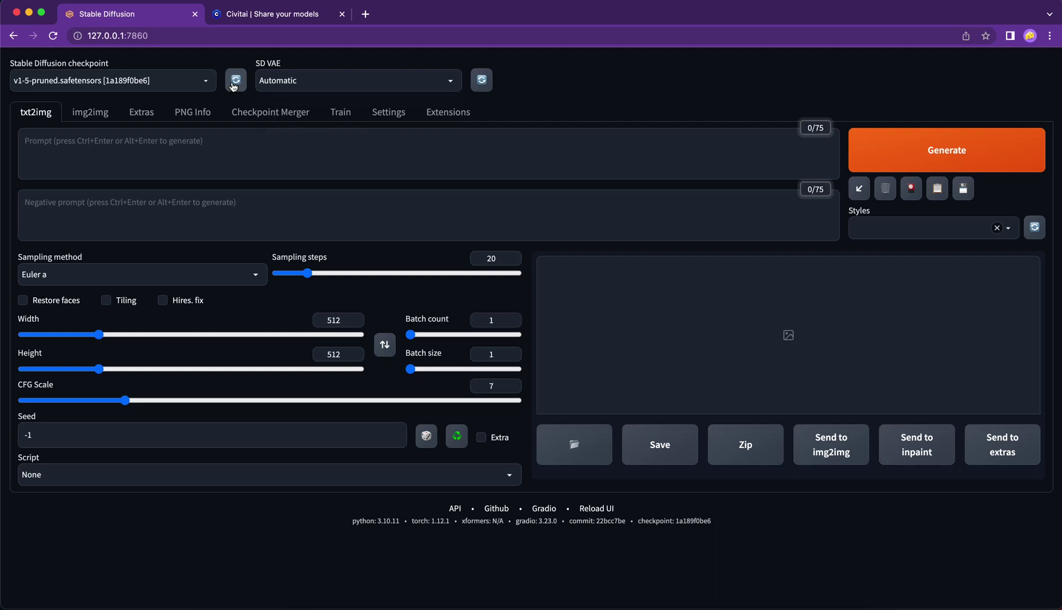
pyautogui.click(197, 81)
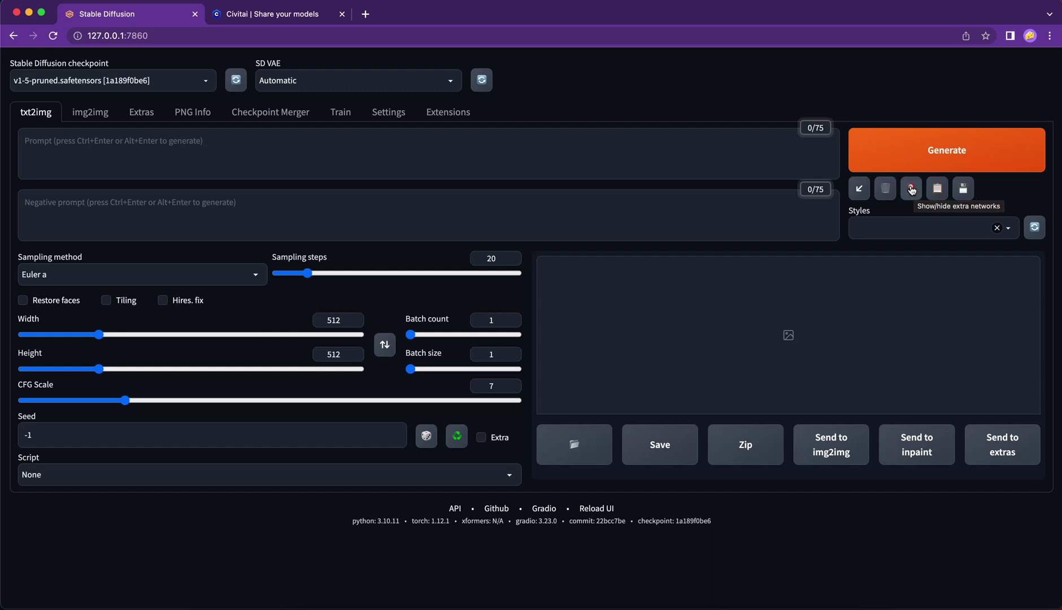
# Show the extra networks panel and browse the Textual Inversion, Hypernetworks and Checkpoints tabs.
pyautogui.click(911, 189)
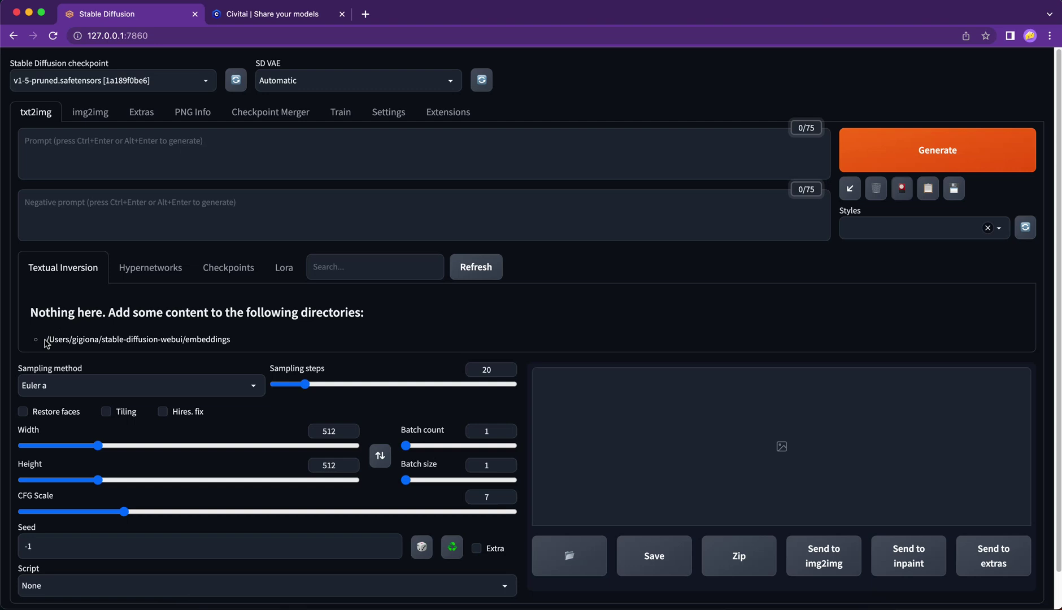
pyautogui.moveTo(45, 341); pyautogui.dragTo(240, 347)
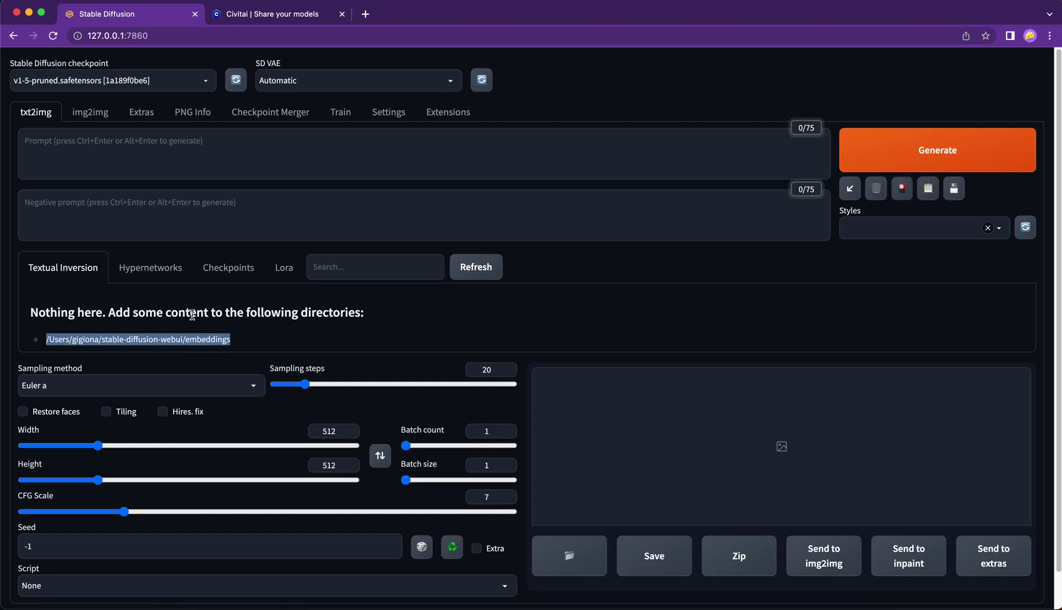
pyautogui.click(162, 276)
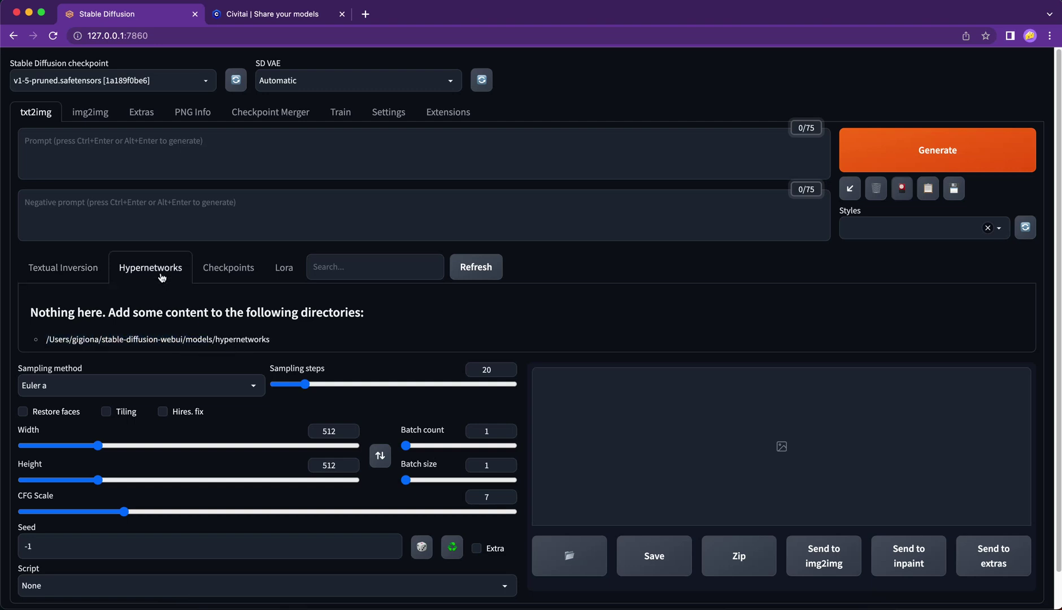
pyautogui.click(233, 276)
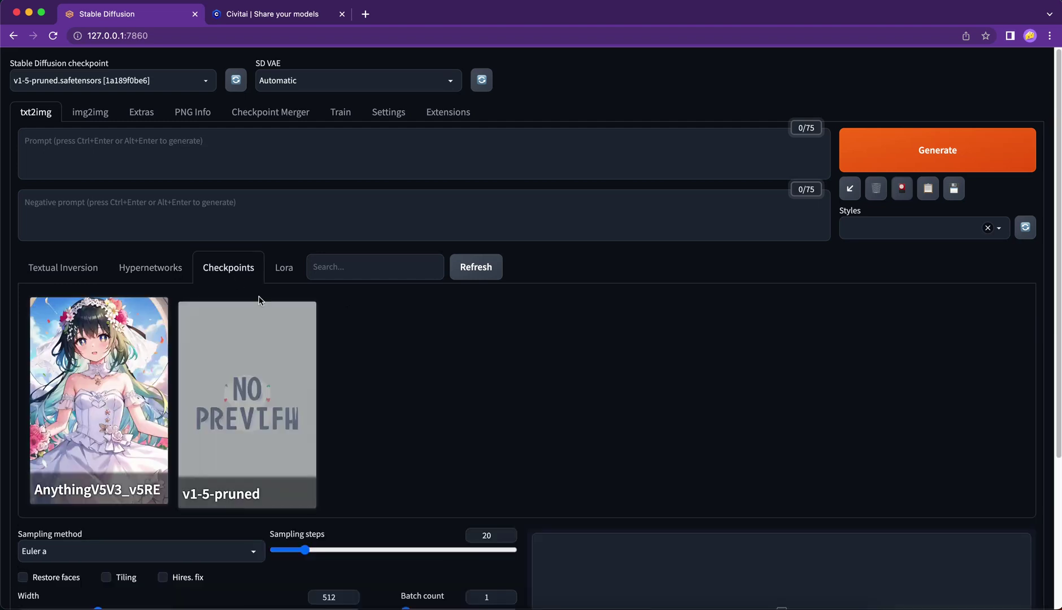
pyautogui.scroll(-3, 271, 311)
pyautogui.scroll(3, 285, 319)
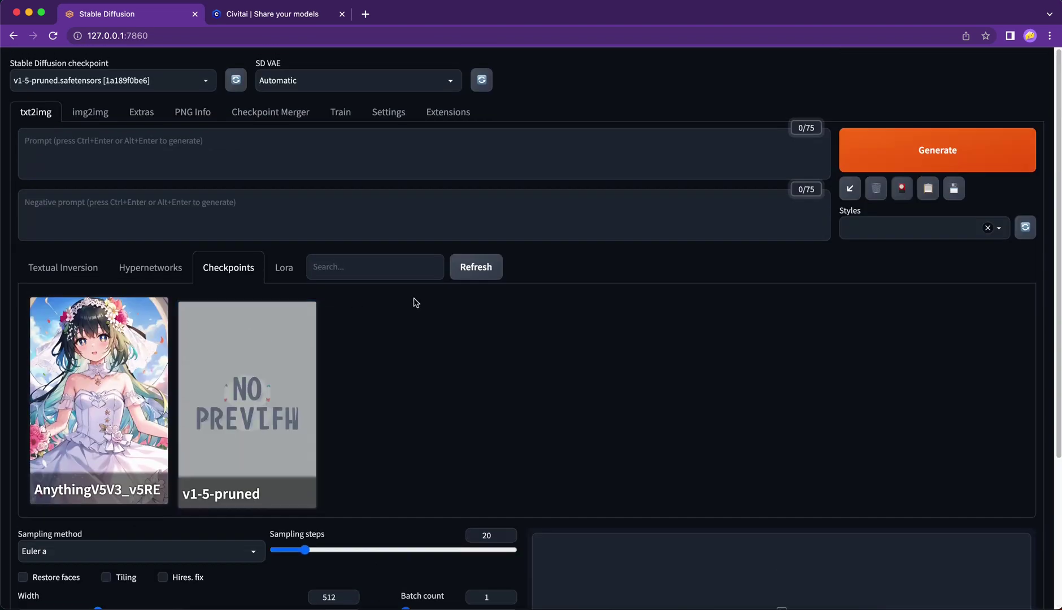
# Refresh the cards, glance at Lora, and load the pastelMix checkpoint card.
pyautogui.click(467, 275)
pyautogui.moveTo(365, 495)
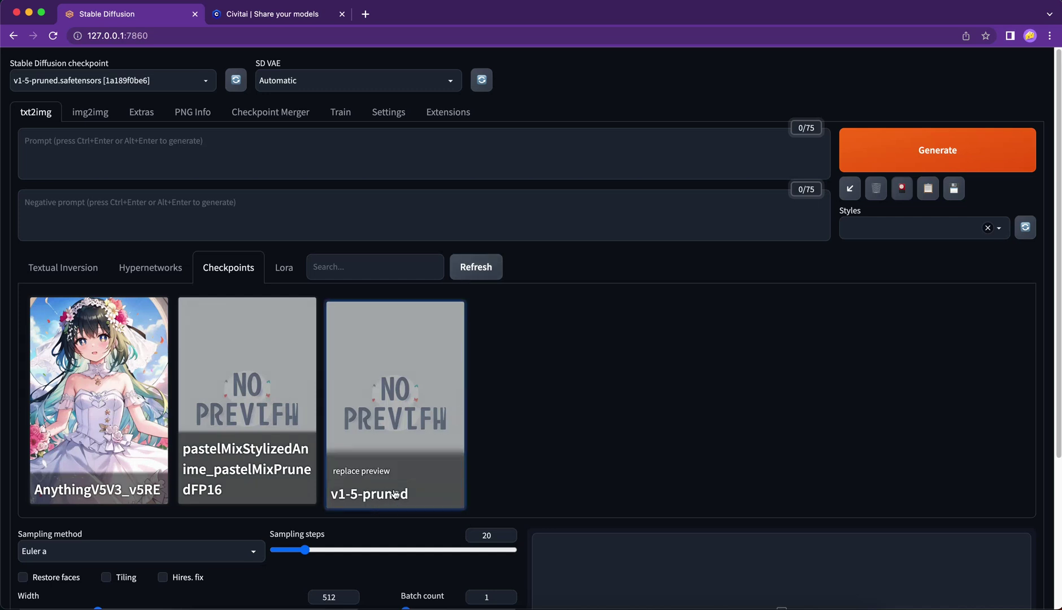
pyautogui.moveTo(252, 456)
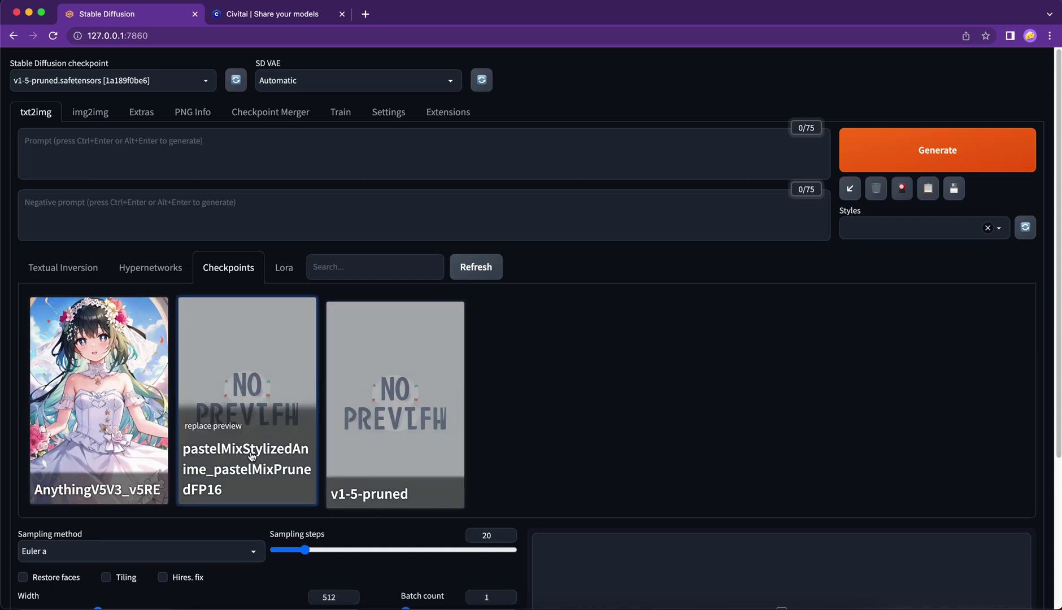
pyautogui.click(286, 270)
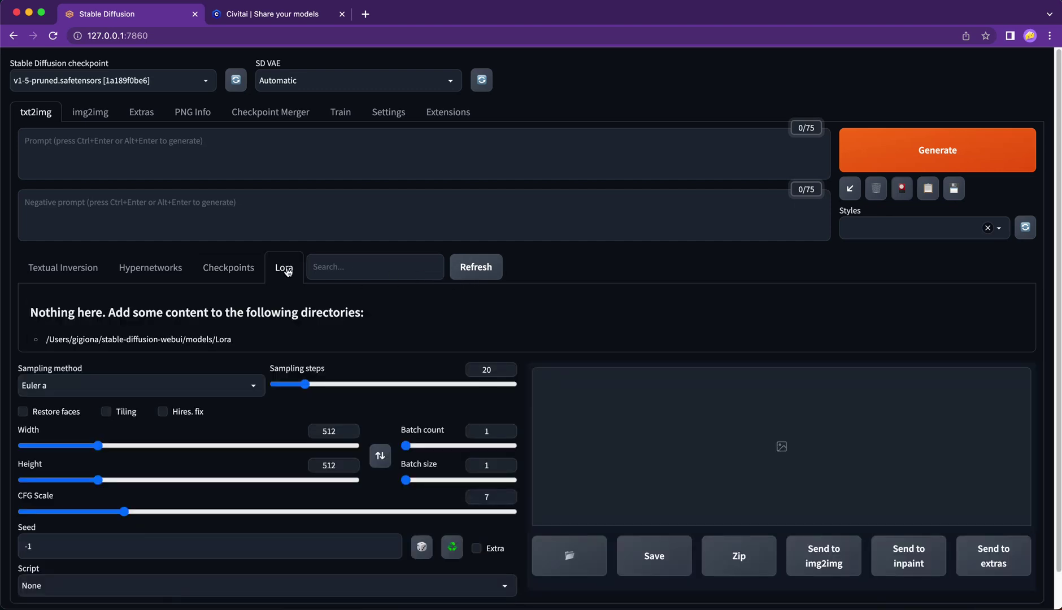
pyautogui.click(244, 269)
pyautogui.click(218, 367)
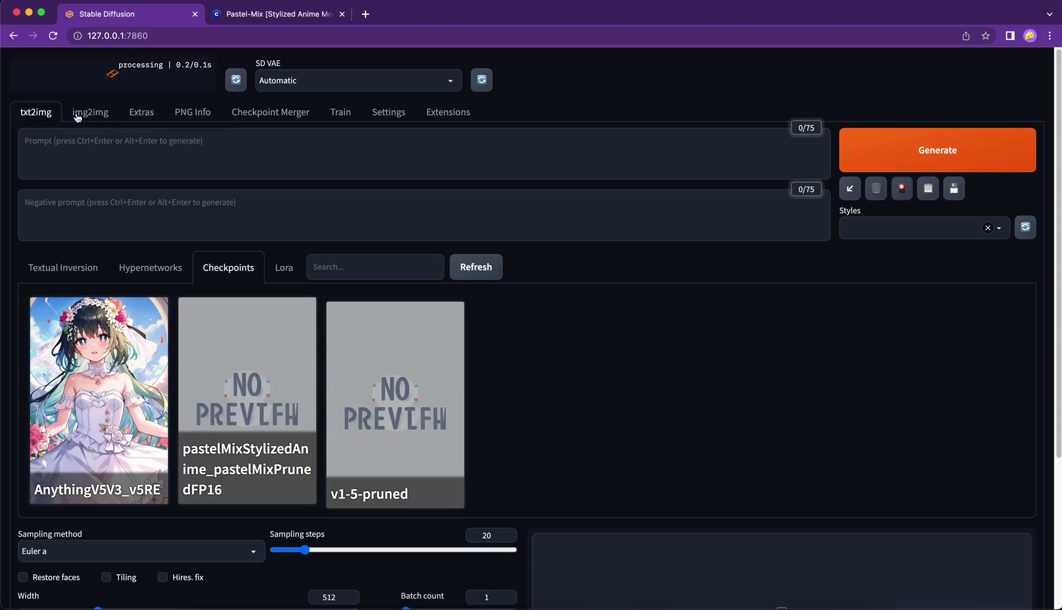
# Generate an image from the prompt "smile, girl, happy, sunshine".
pyautogui.click(289, 151)
pyautogui.write('smile, girl, happy, sunshine')
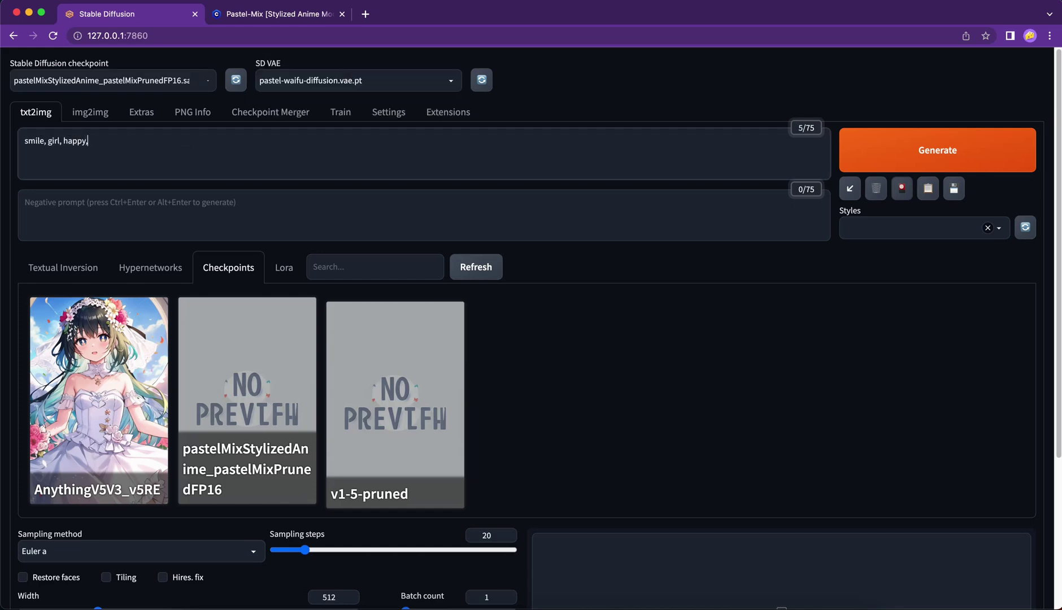
pyautogui.click(215, 203)
pyautogui.scroll(-5, 190, 444)
pyautogui.scroll(5, 918, 151)
pyautogui.click(918, 152)
pyautogui.scroll(-4, 813, 398)
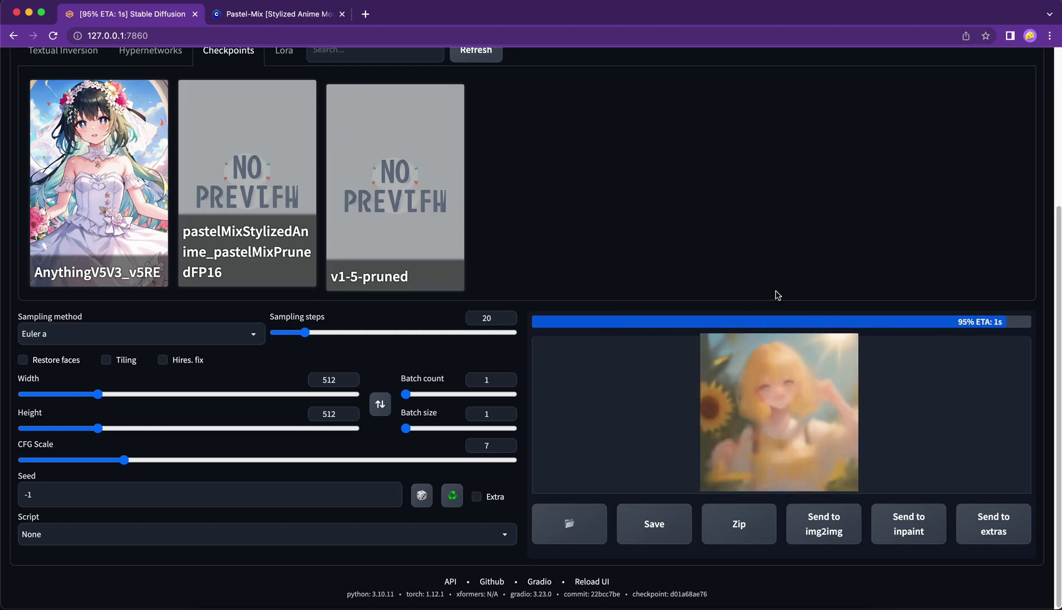
# Open the generated image and set it as the pastelMix card's preview.
pyautogui.click(637, 383)
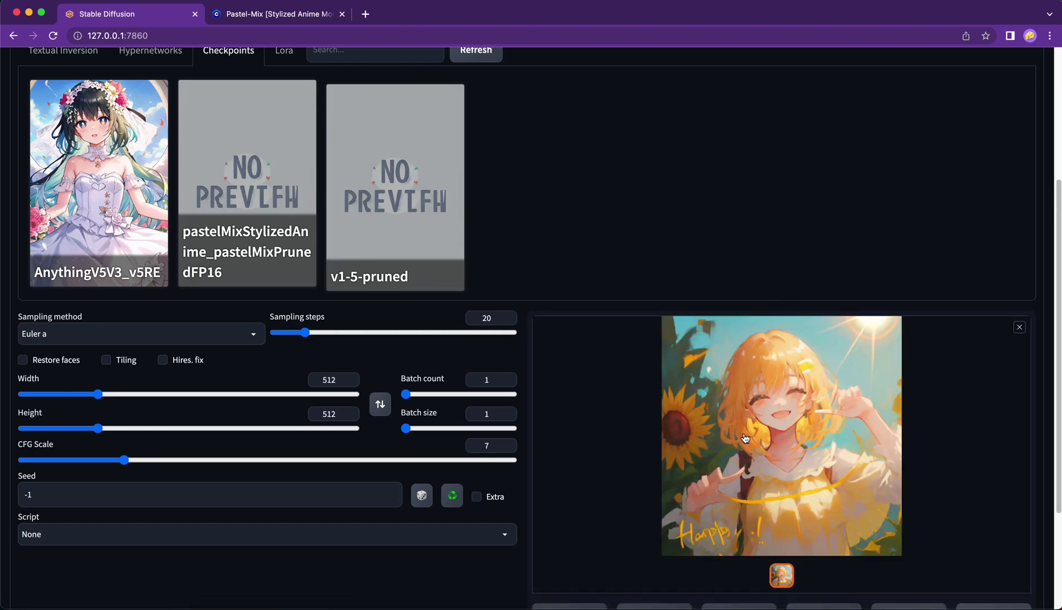
pyautogui.click(238, 209)
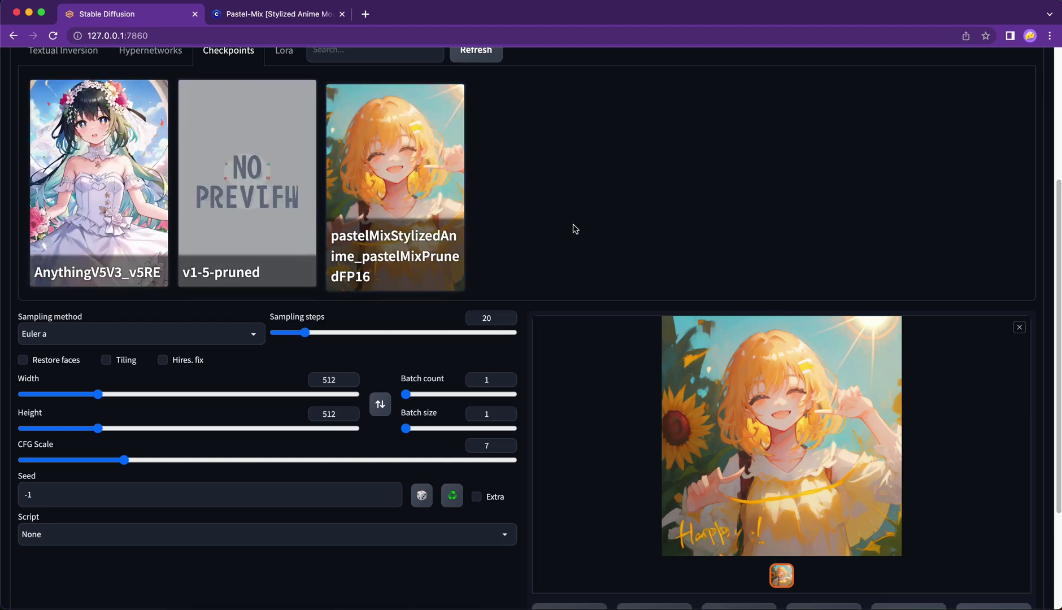
pyautogui.scroll(5, 574, 229)
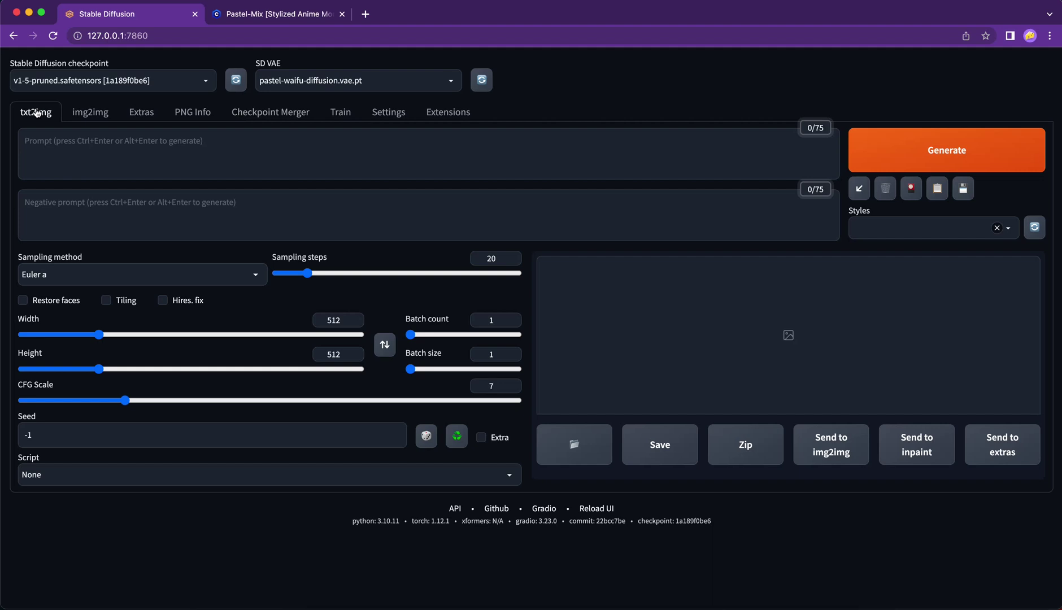
# Switch to the img2img page and scroll through its prompt fields and settings.
pyautogui.click(57, 149)
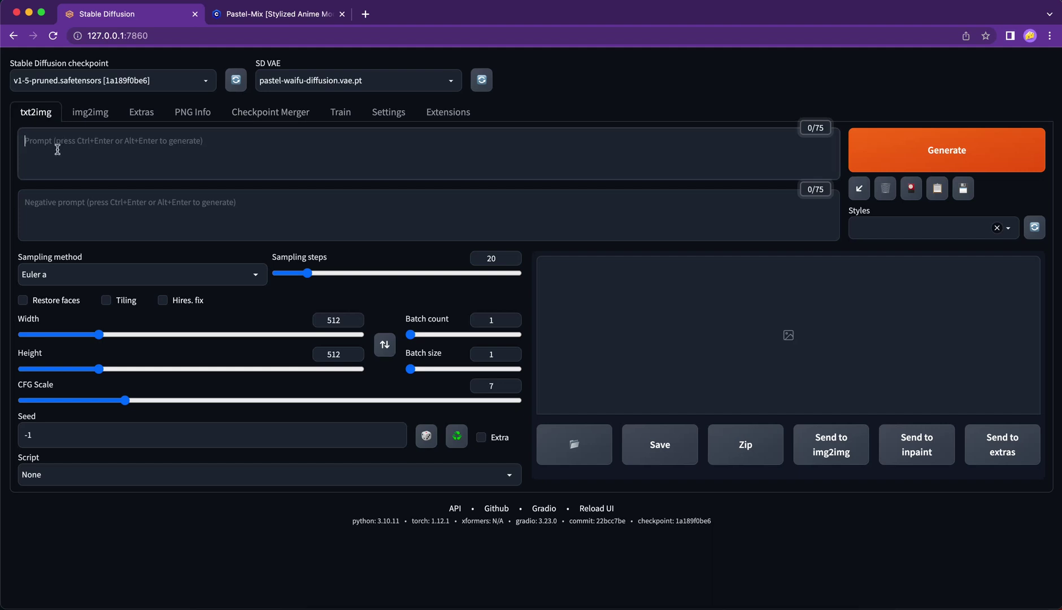
pyautogui.click(87, 120)
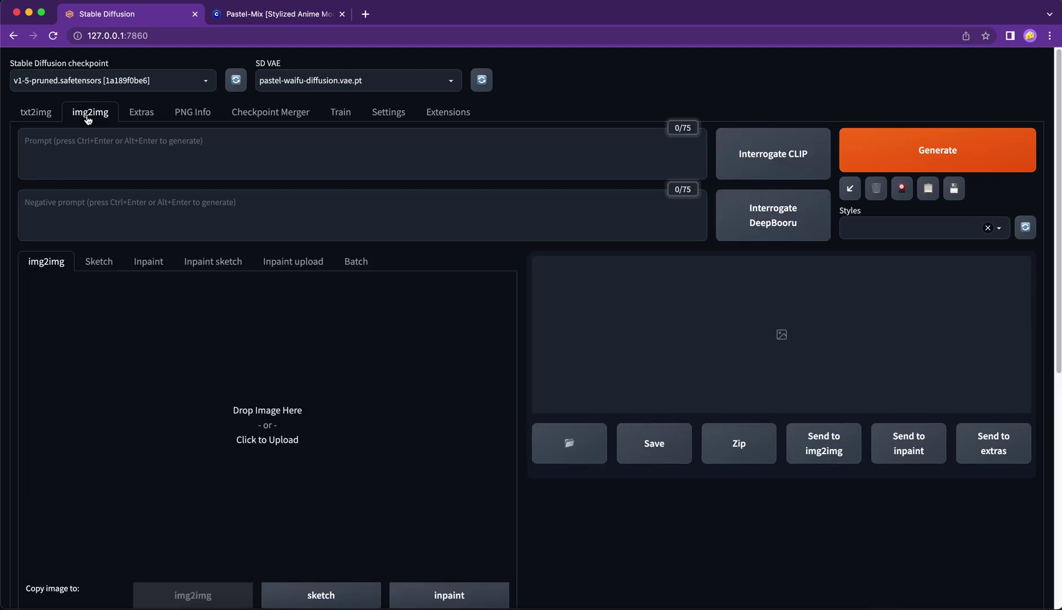
pyautogui.click(137, 203)
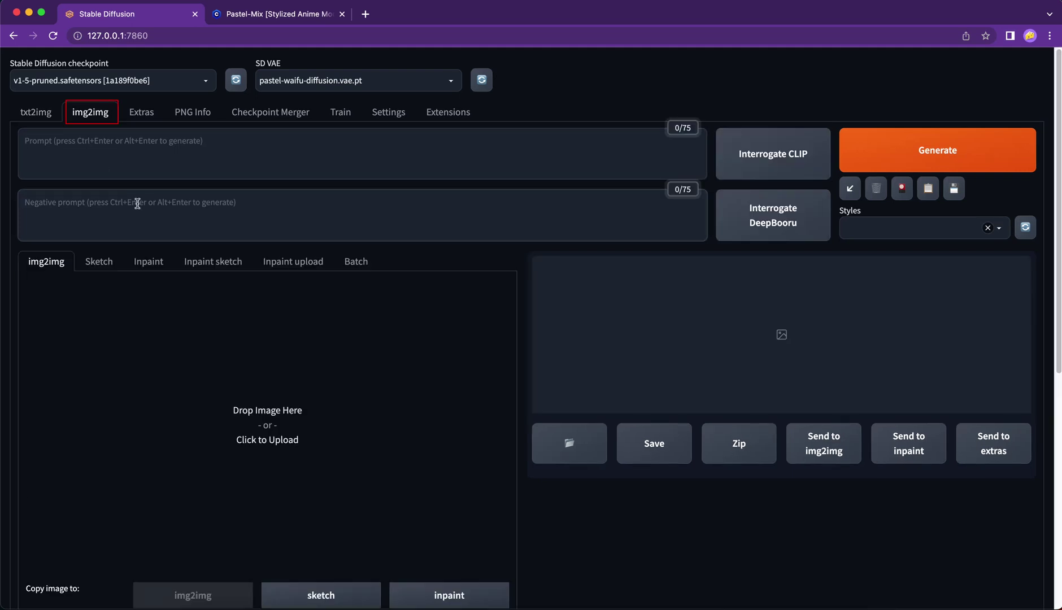
pyautogui.scroll(-5, 137, 203)
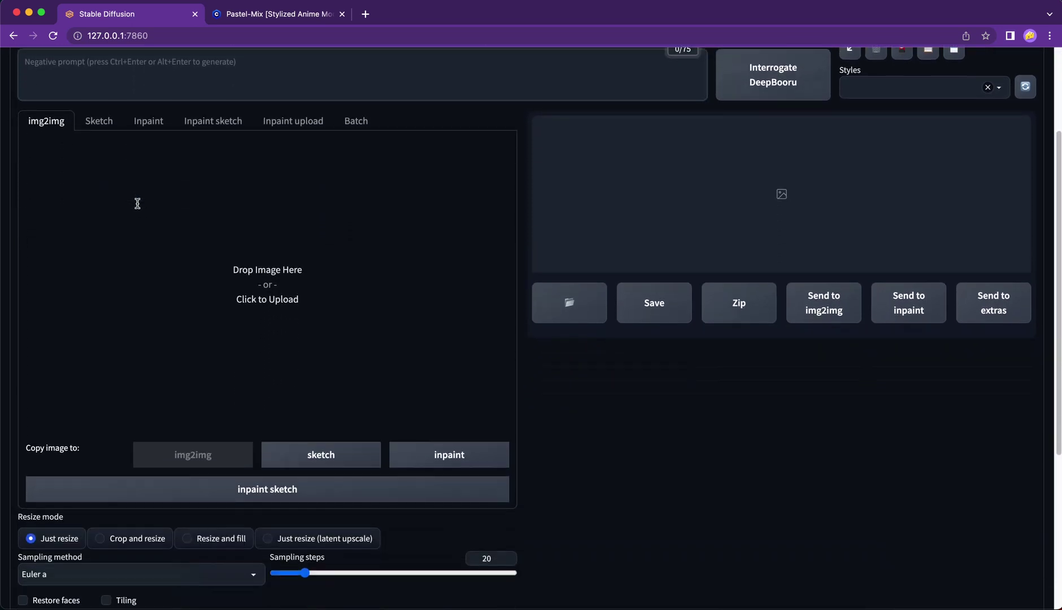
pyautogui.scroll(-5, 138, 203)
pyautogui.scroll(7, 185, 197)
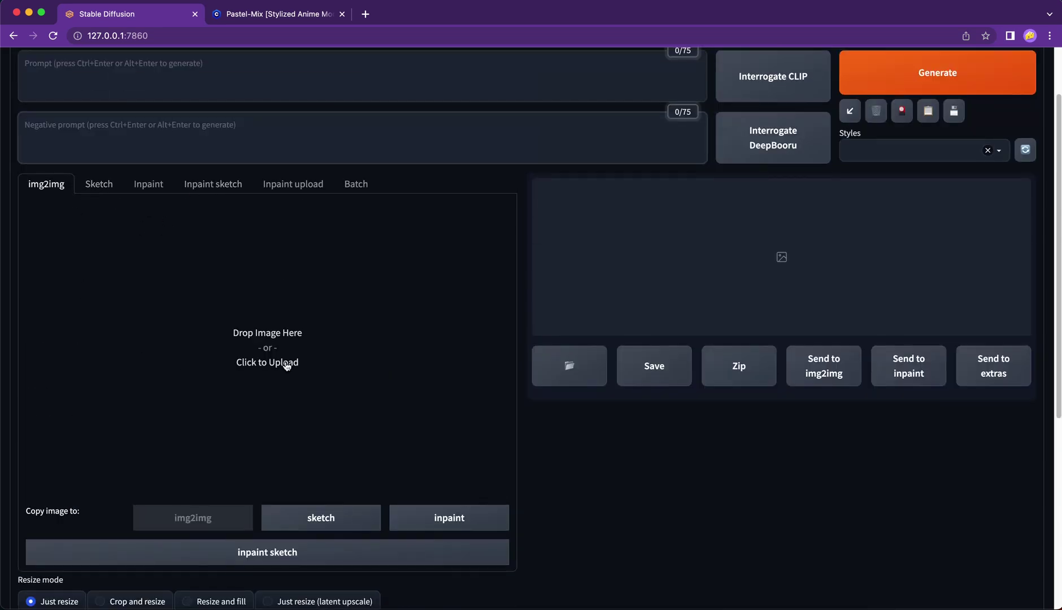
pyautogui.scroll(-10, 199, 305)
pyautogui.scroll(6, 213, 263)
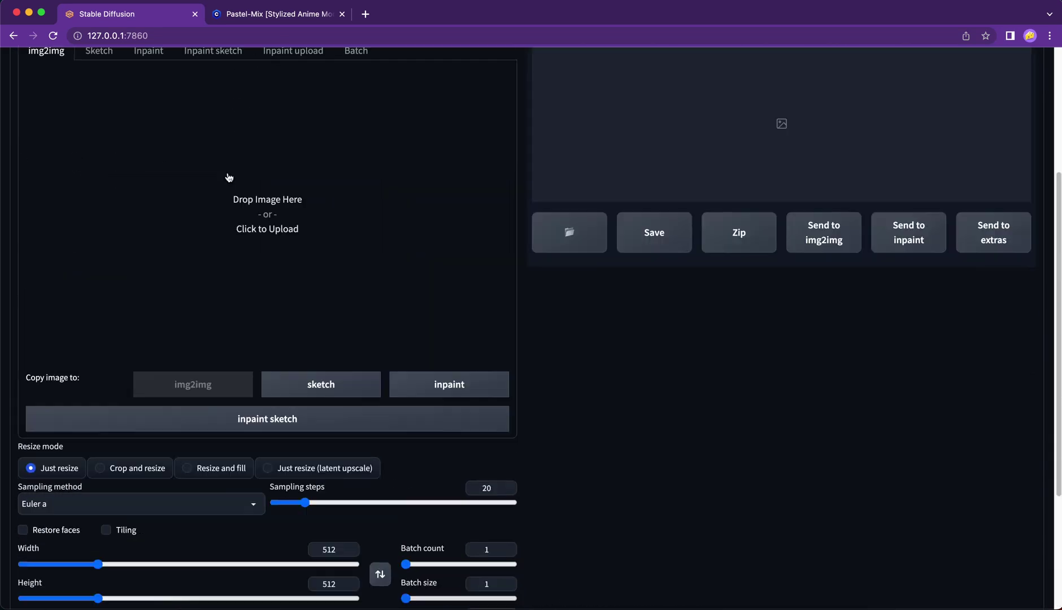
pyautogui.scroll(7, 229, 177)
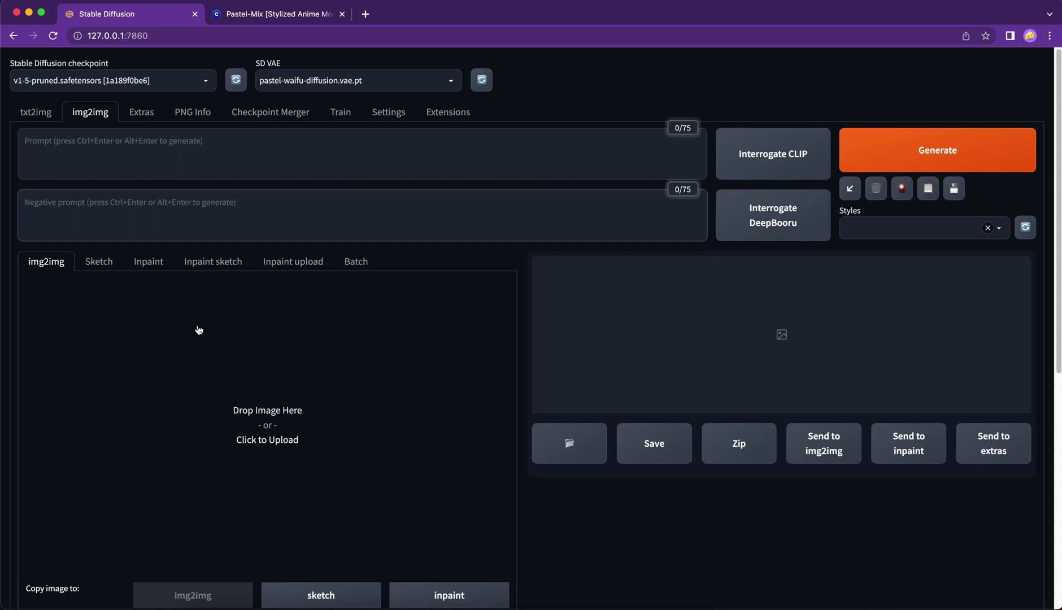
# Look at the Sketch and Inpaint modes, then visit the Extras and PNG Info tabs.
pyautogui.click(93, 263)
pyautogui.click(140, 263)
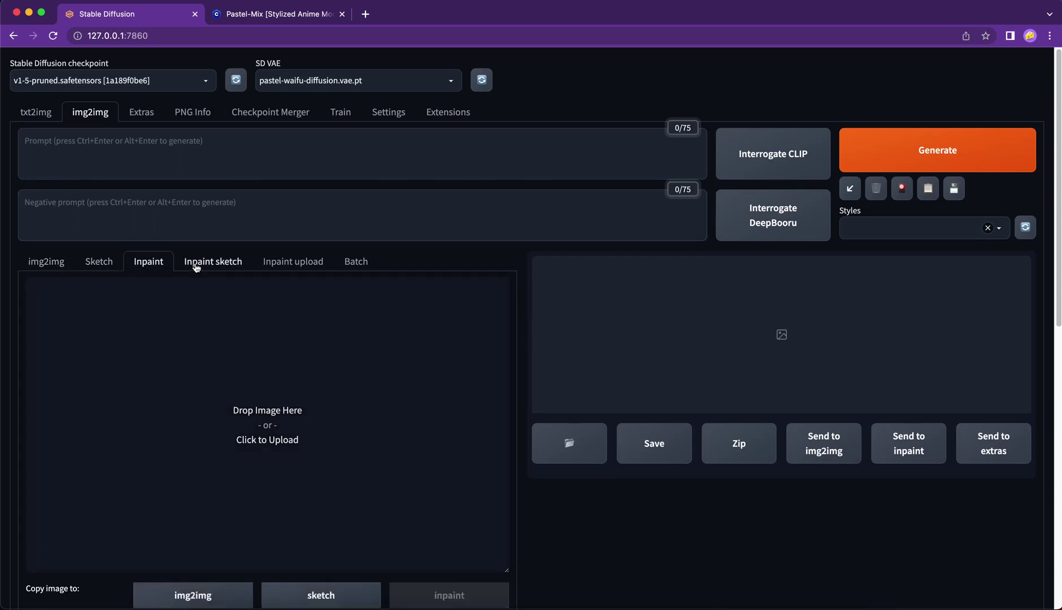
pyautogui.click(141, 112)
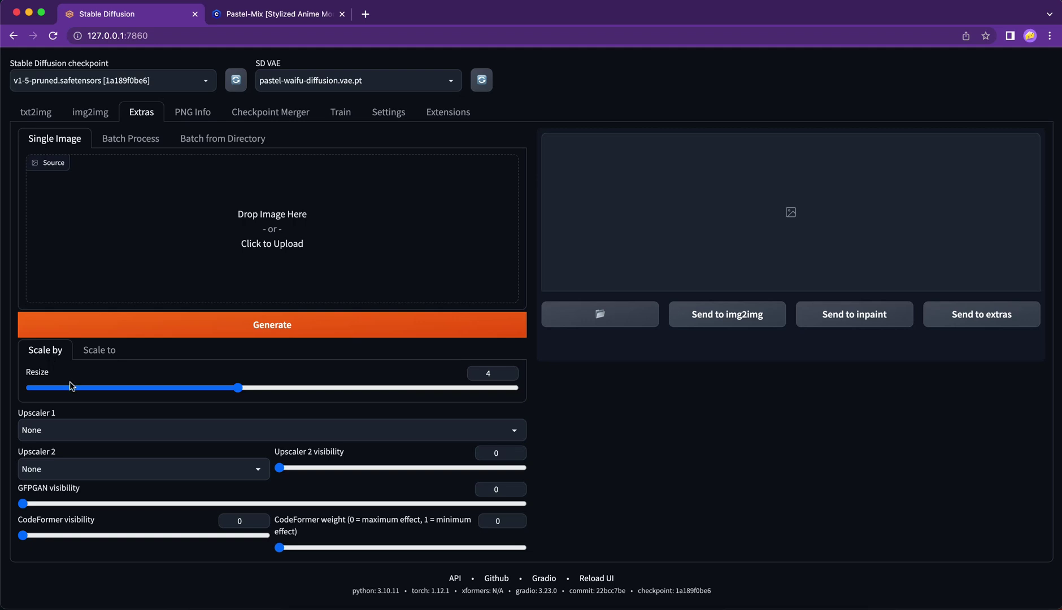
pyautogui.click(184, 115)
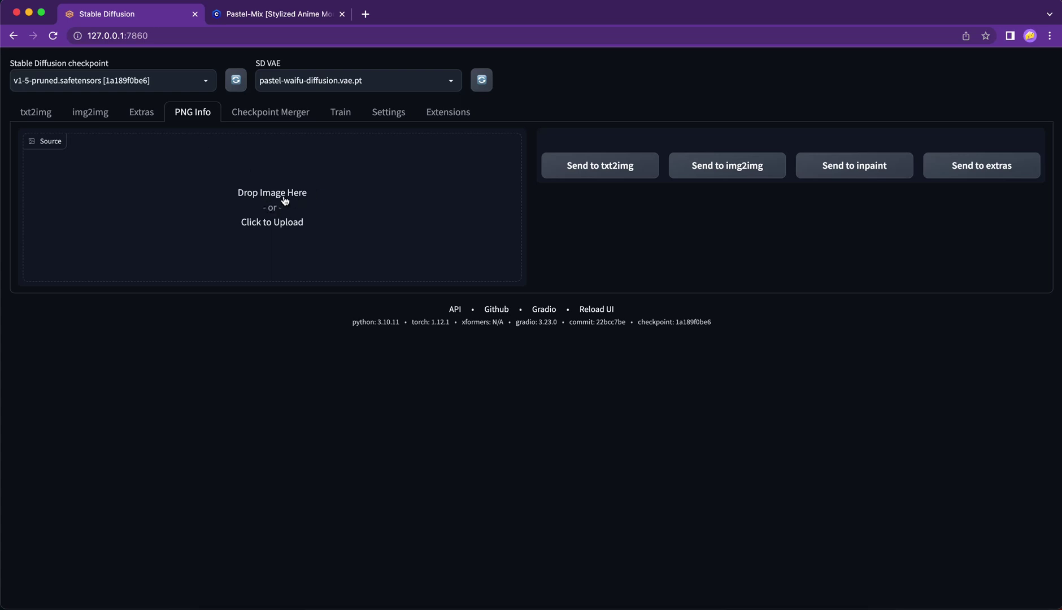
# Upload 00313.png from Downloads into PNG Info to show its prompt and generation parameters.
pyautogui.click(278, 225)
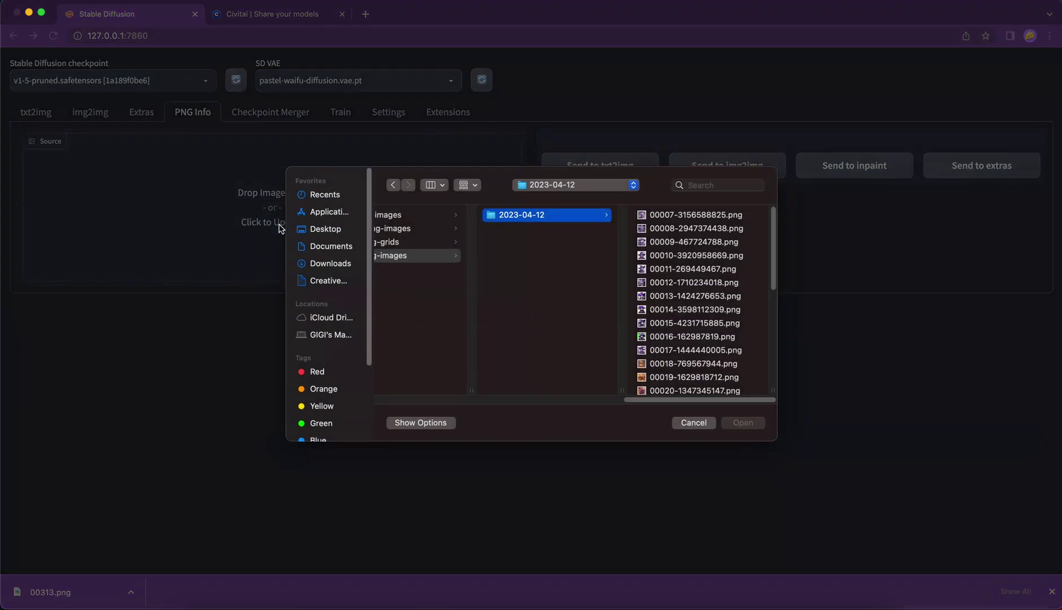
pyautogui.click(341, 268)
pyautogui.click(430, 218)
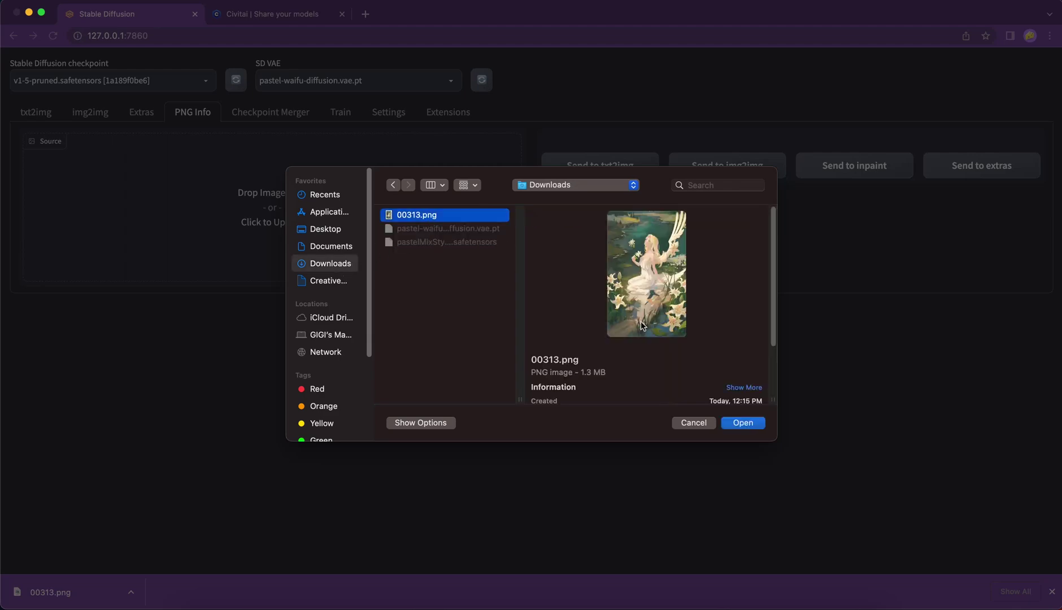
pyautogui.click(743, 423)
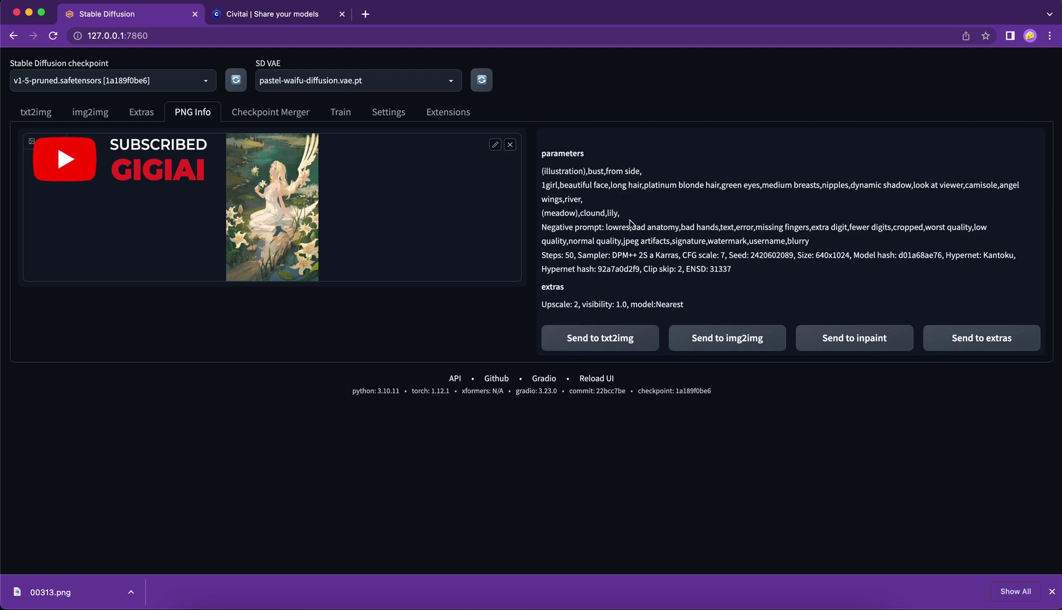
# Send 00313.png's parameters to txt2img, generate the winged girl among lilies, then go to Checkpoint Merger.
pyautogui.click(628, 337)
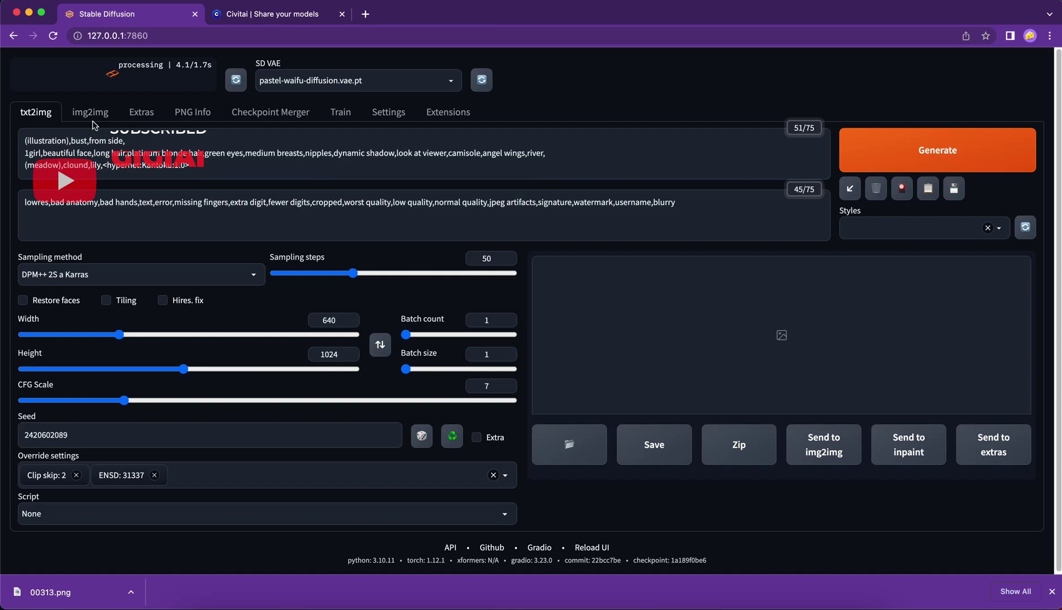
pyautogui.click(892, 151)
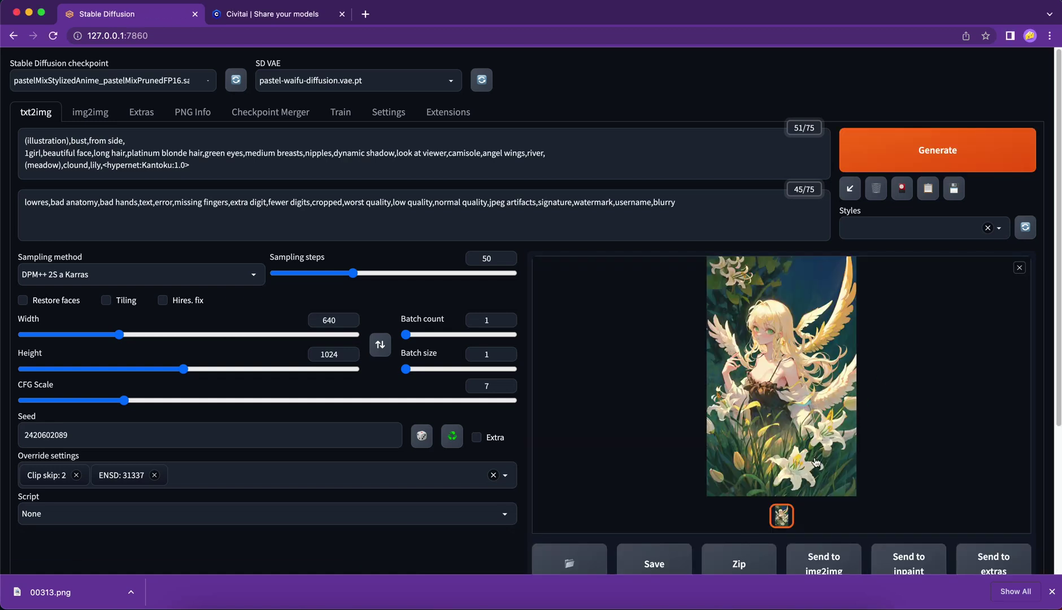
pyautogui.click(268, 112)
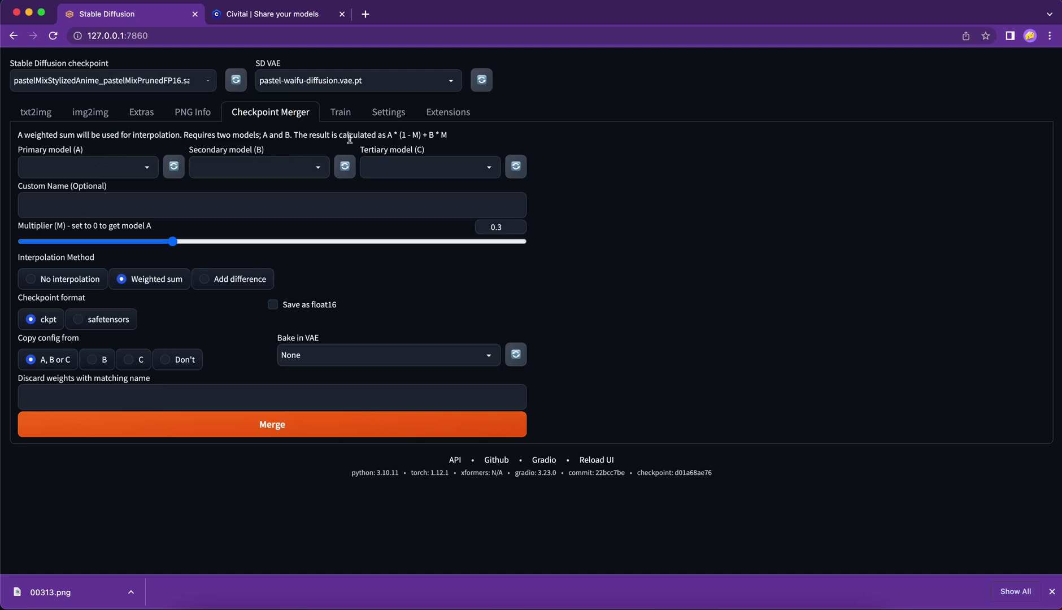
# Select the weighted-sum formula explanation on Checkpoint Merger, then view the Train tab's form.
pyautogui.tripleClick(459, 136)
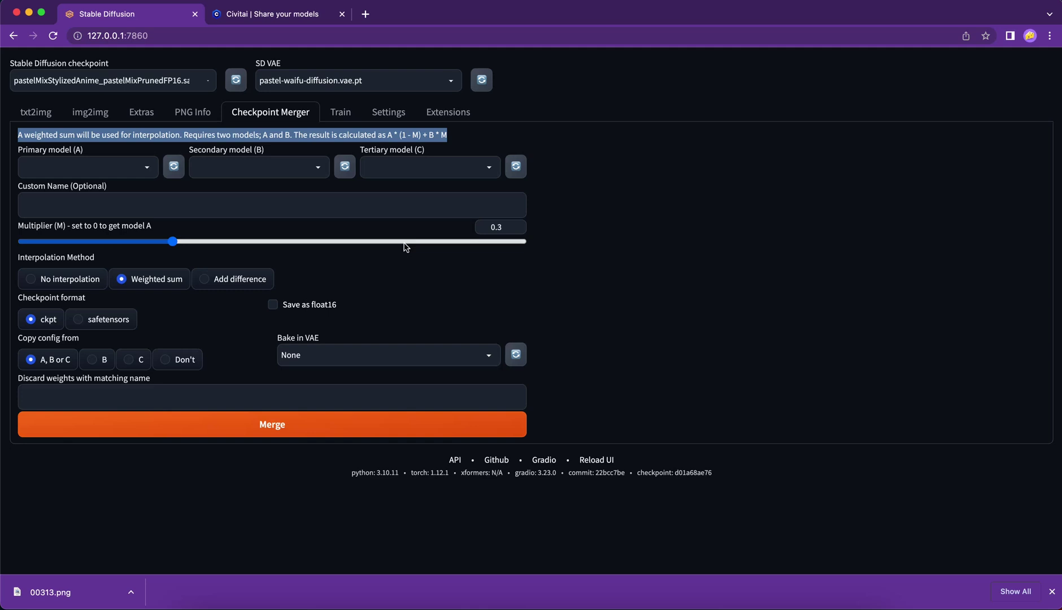
pyautogui.click(339, 116)
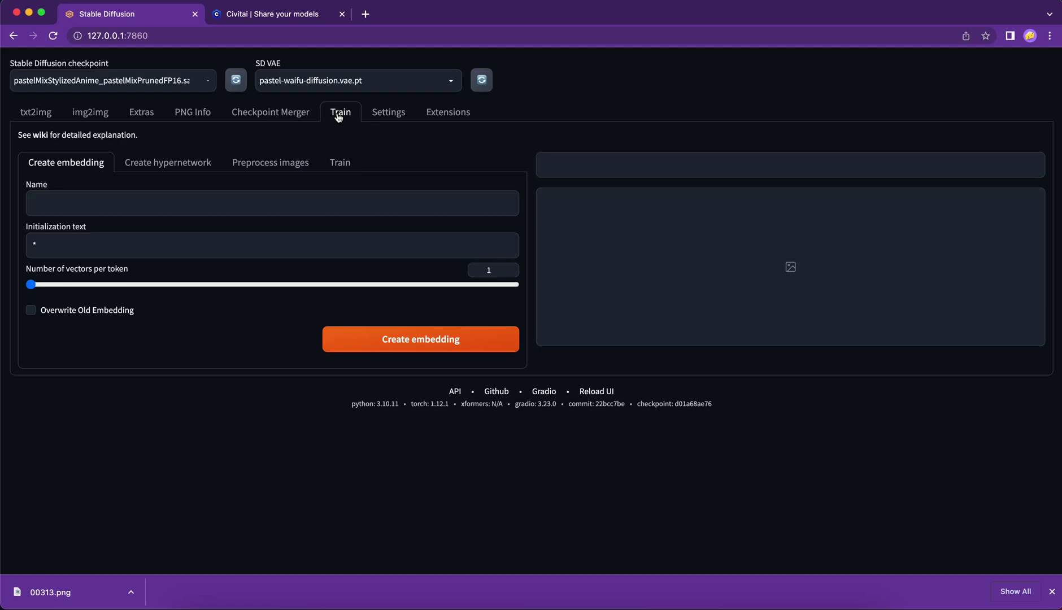
pyautogui.click(340, 162)
# Browse the Settings sections Saving to a directory, Training and Actions, ending on Installed extensions.
pyautogui.click(384, 120)
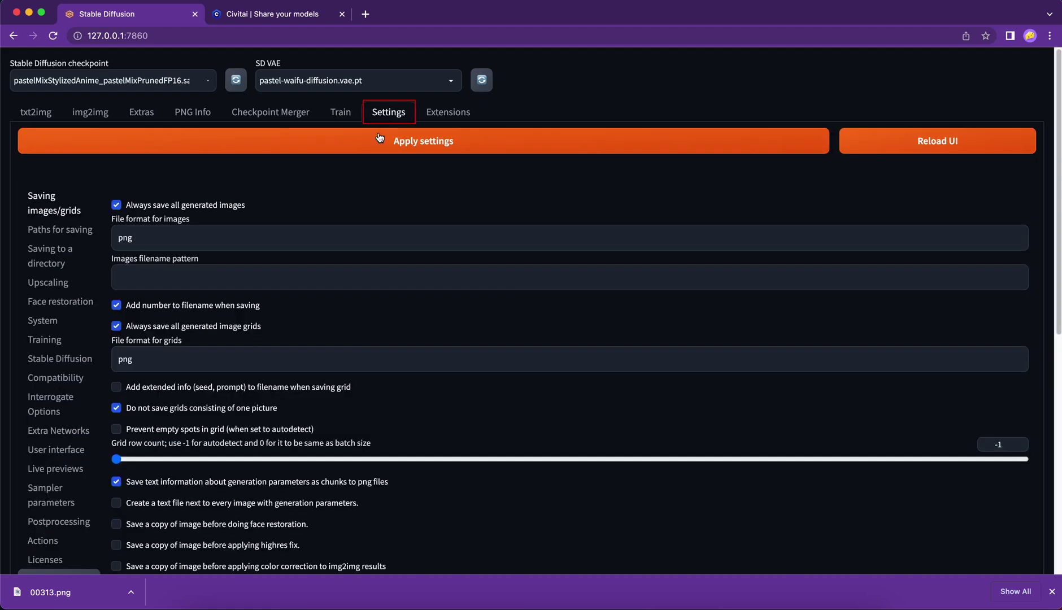
pyautogui.click(56, 254)
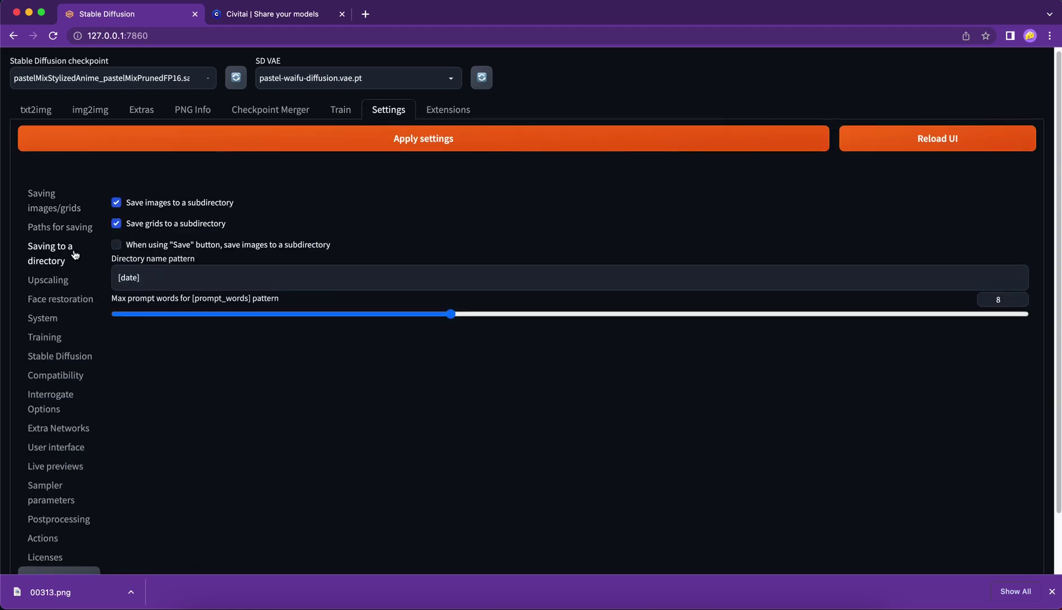
pyautogui.scroll(-3, 62, 316)
pyautogui.click(51, 270)
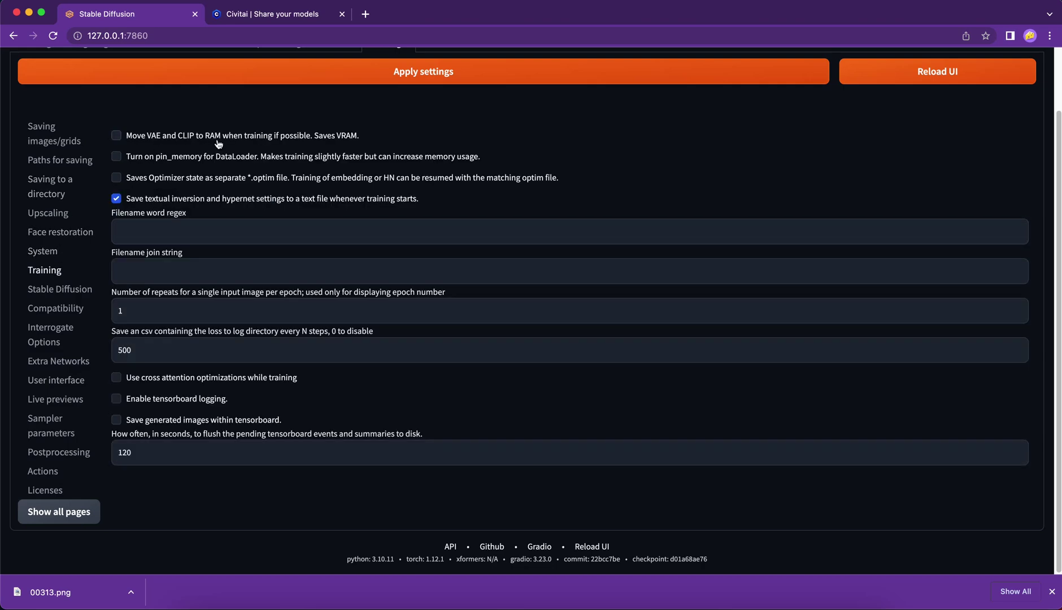
pyautogui.scroll(2, 99, 328)
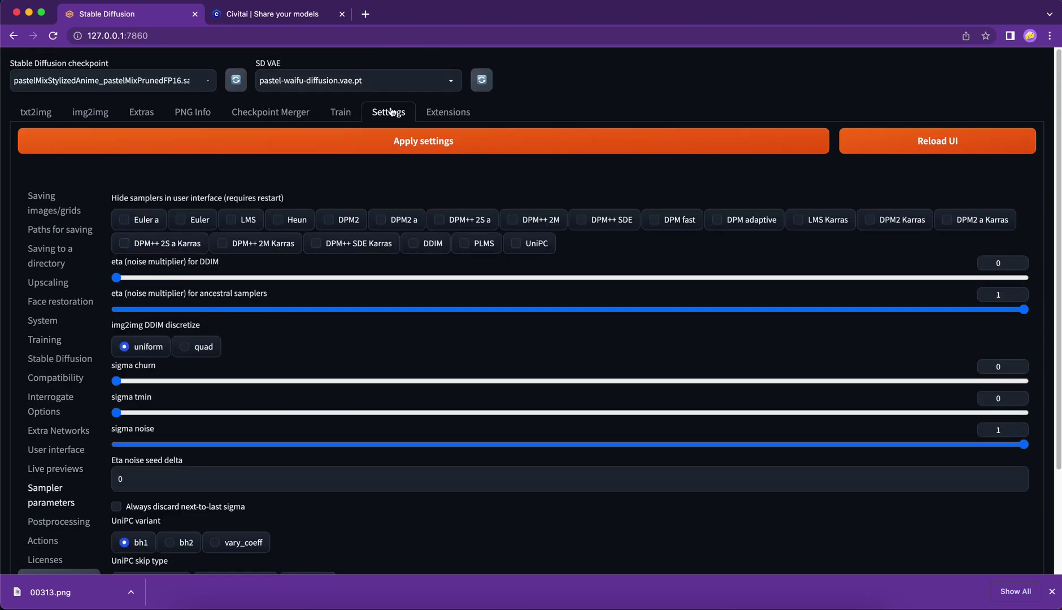
pyautogui.click(39, 539)
pyautogui.click(452, 115)
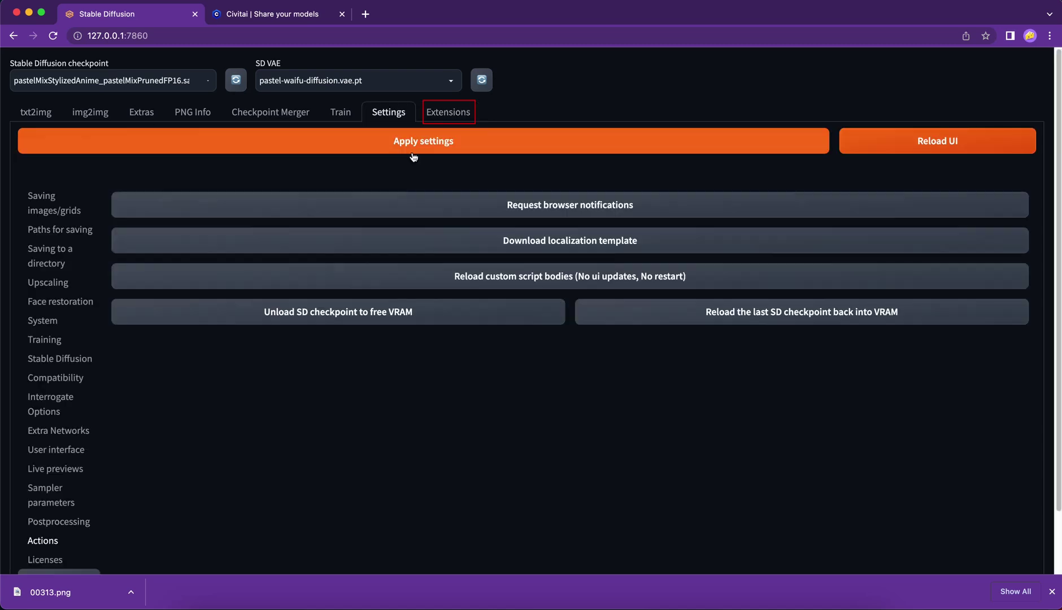
pyautogui.click(456, 115)
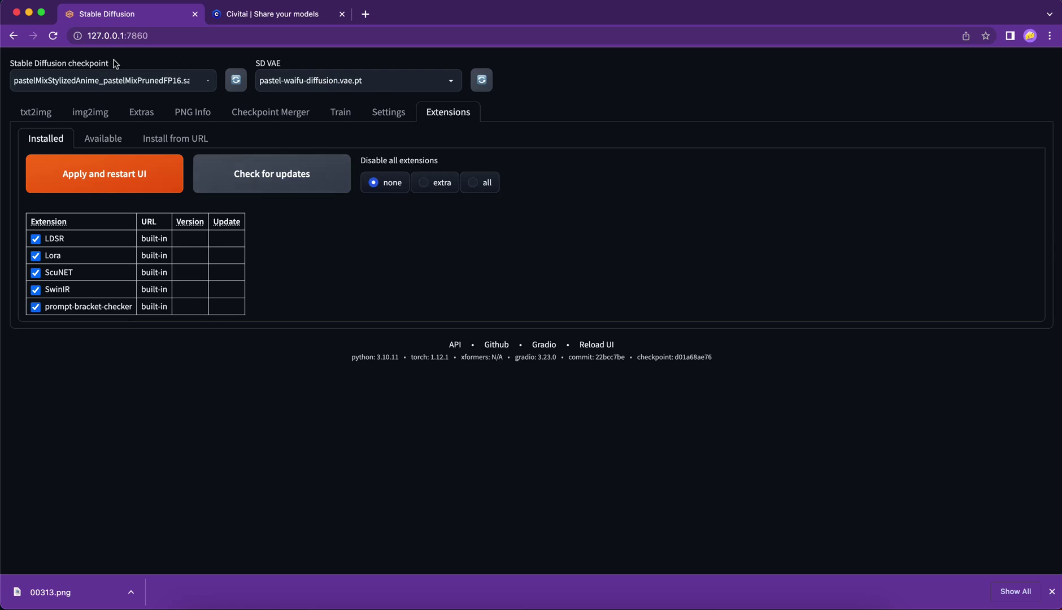
# On txt2img, paste the cute-girl Ghibli-style prompt and enter negative prompt 'bad composition, bad anatomy'.
pyautogui.click(36, 114)
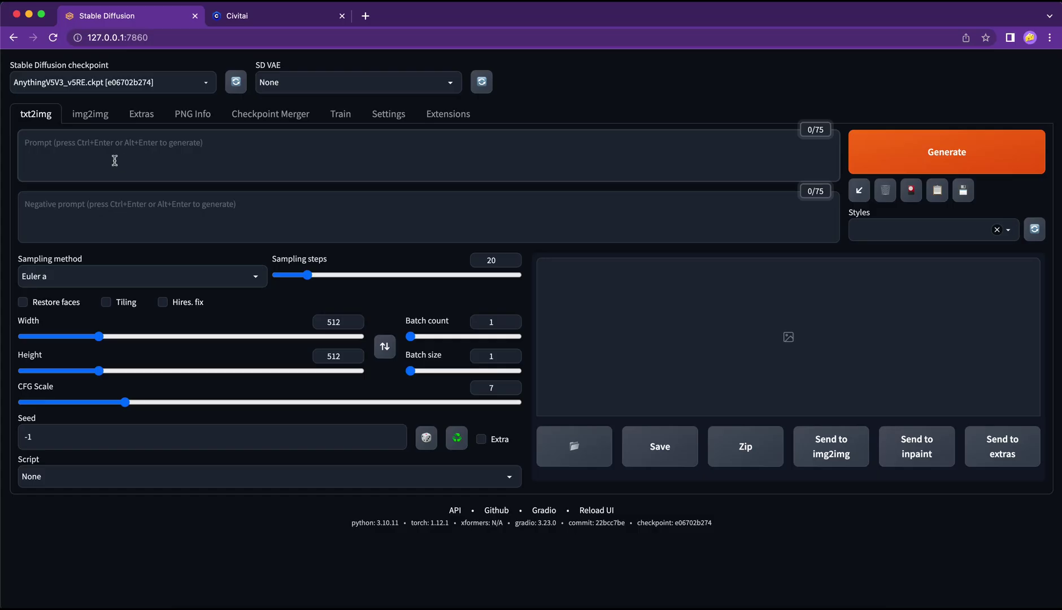
pyautogui.click(118, 159)
pyautogui.write('portrait of cute girl, cloudy sky background lush landscape illustration concept art anime key visual trending pixiv fanbox by wlop and greg rutkowski and makoto shinkai and studio ghibli')
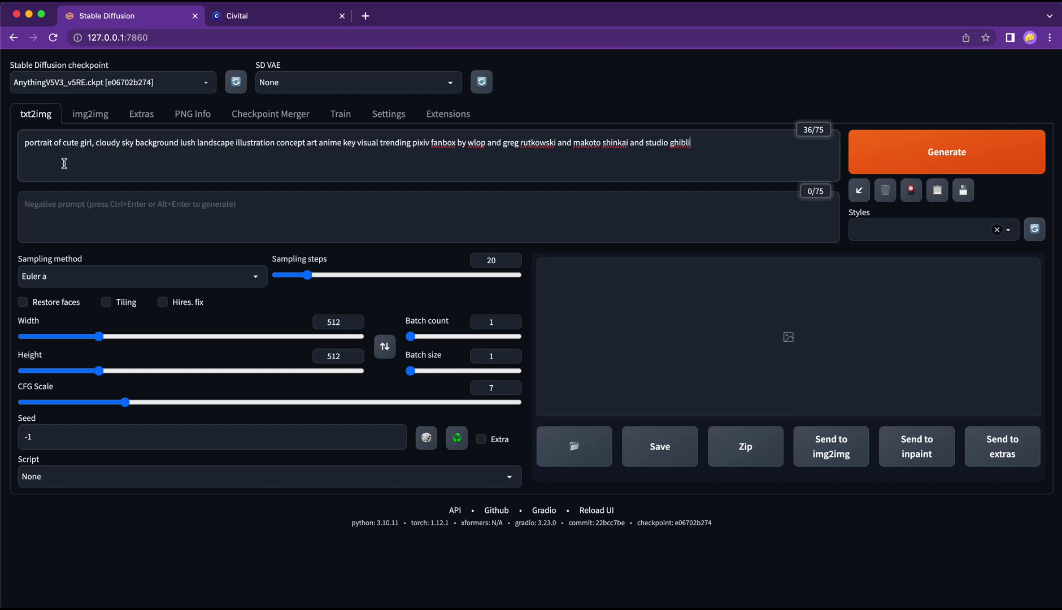
pyautogui.click(117, 216)
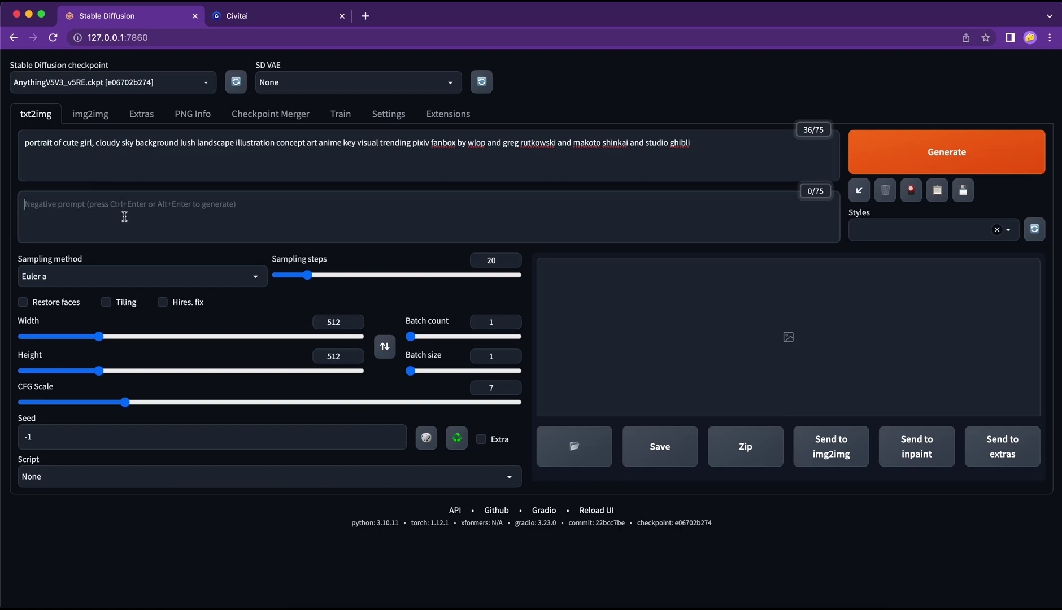
pyautogui.write('bad composition, bad anatomy')
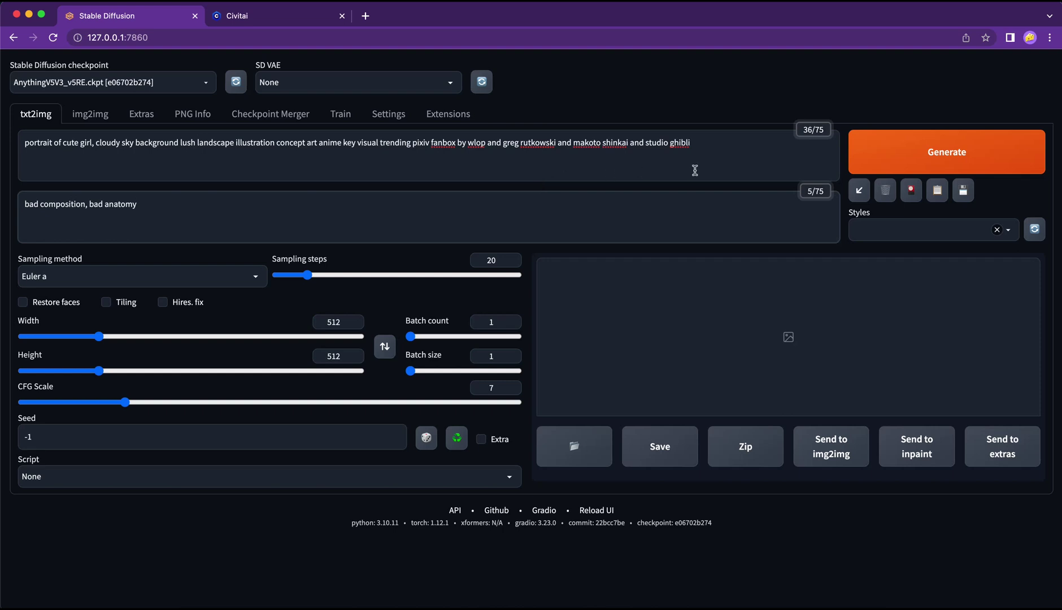
# Save the prompts as style 'ghiblistyle', then select it in Styles and apply it.
pyautogui.click(964, 192)
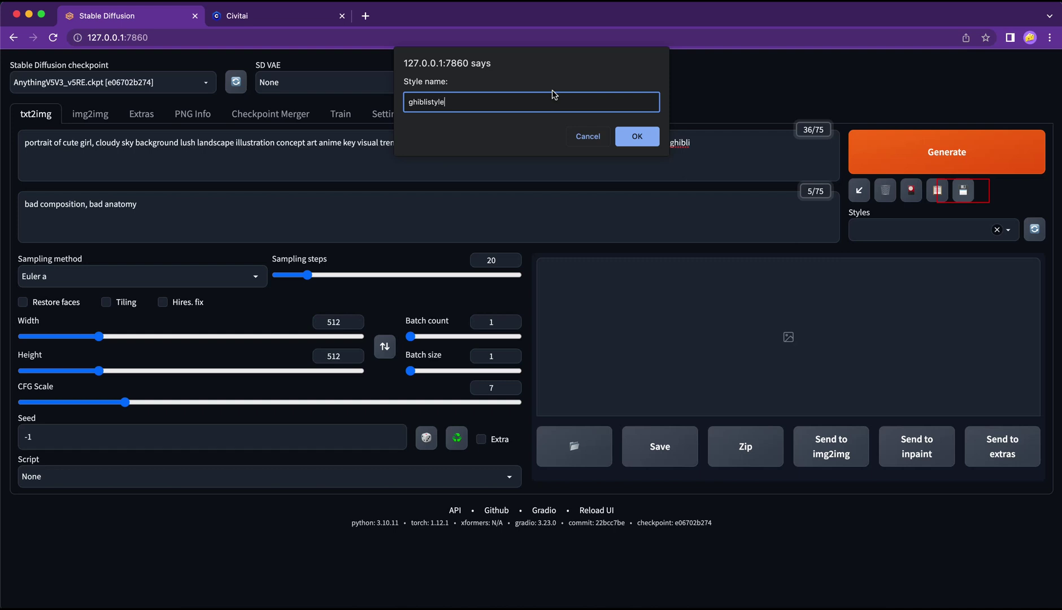
pyautogui.click(635, 138)
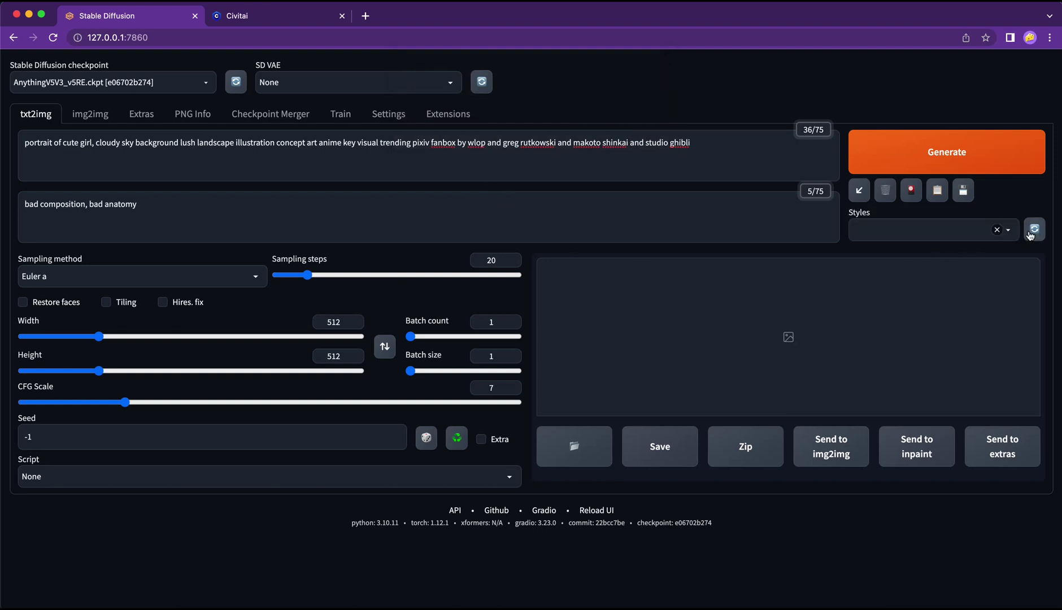
pyautogui.click(1011, 231)
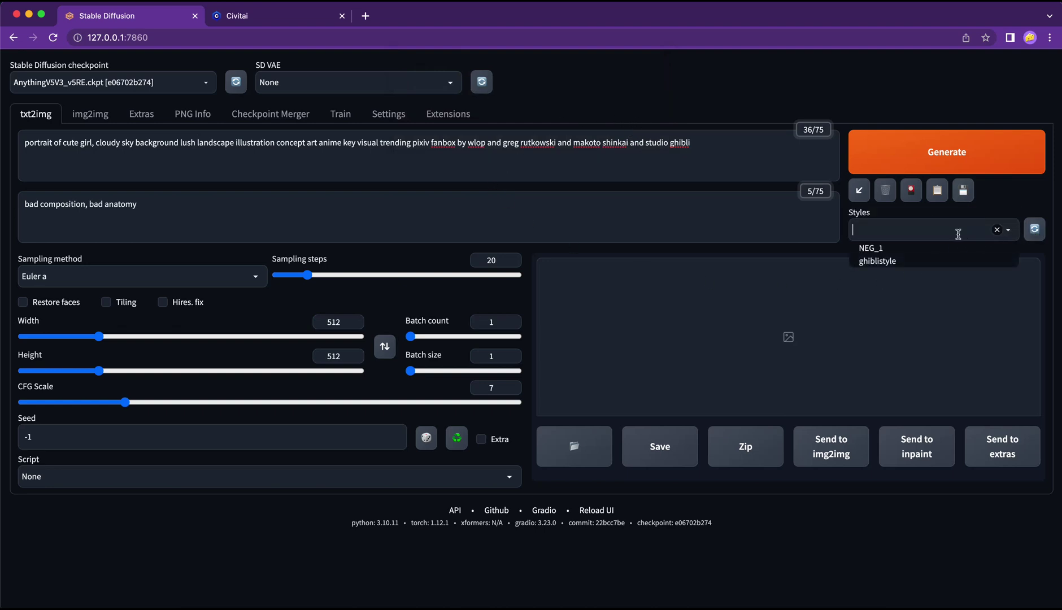
pyautogui.click(890, 266)
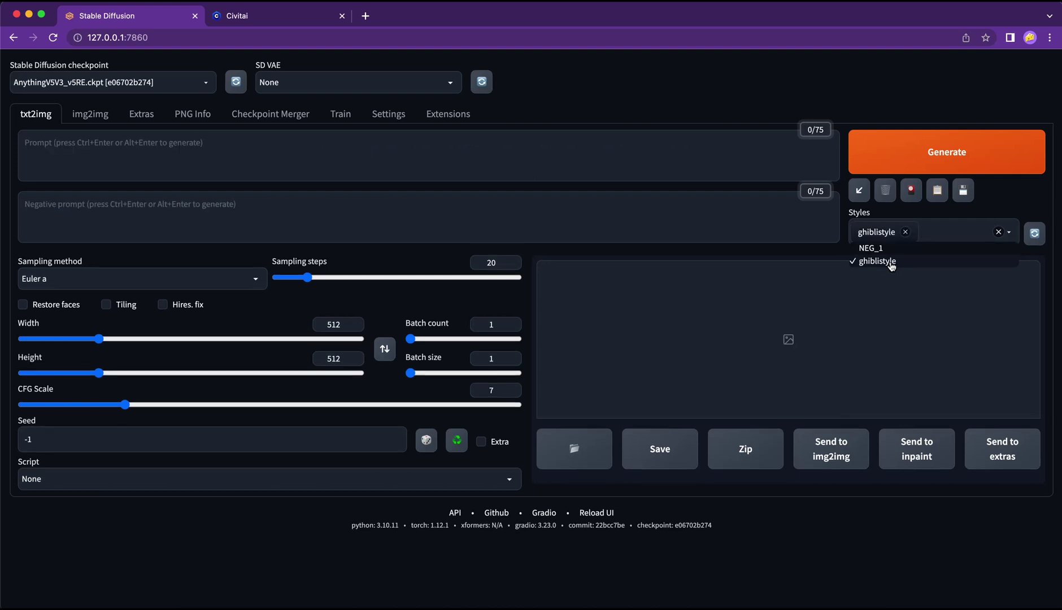
pyautogui.click(938, 198)
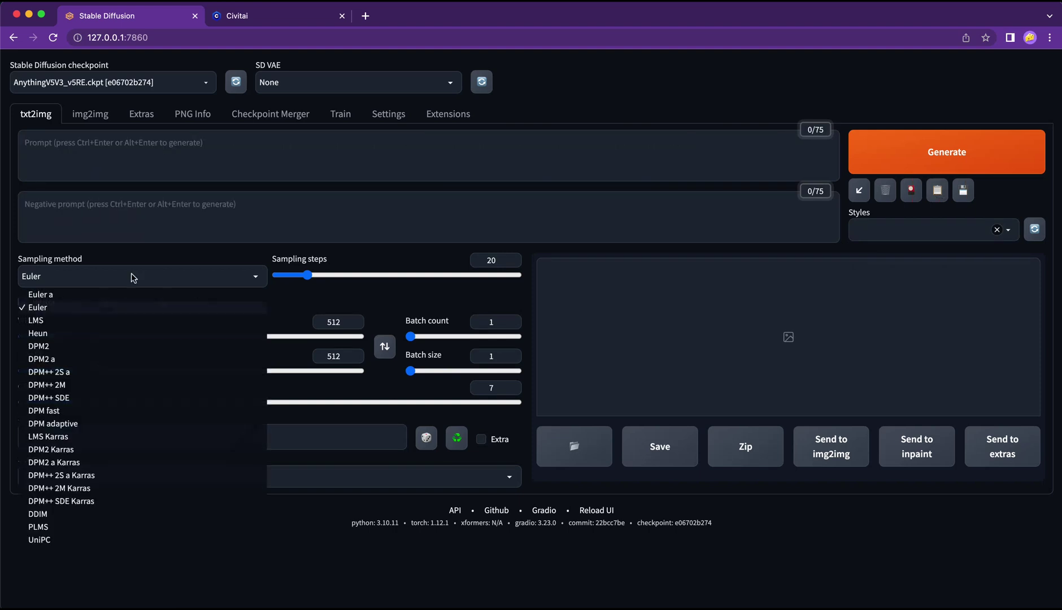
# Pick Euler, turn off 'Use dropdown for sampler selection' in Settings, apply and reload the UI.
pyautogui.click(131, 275)
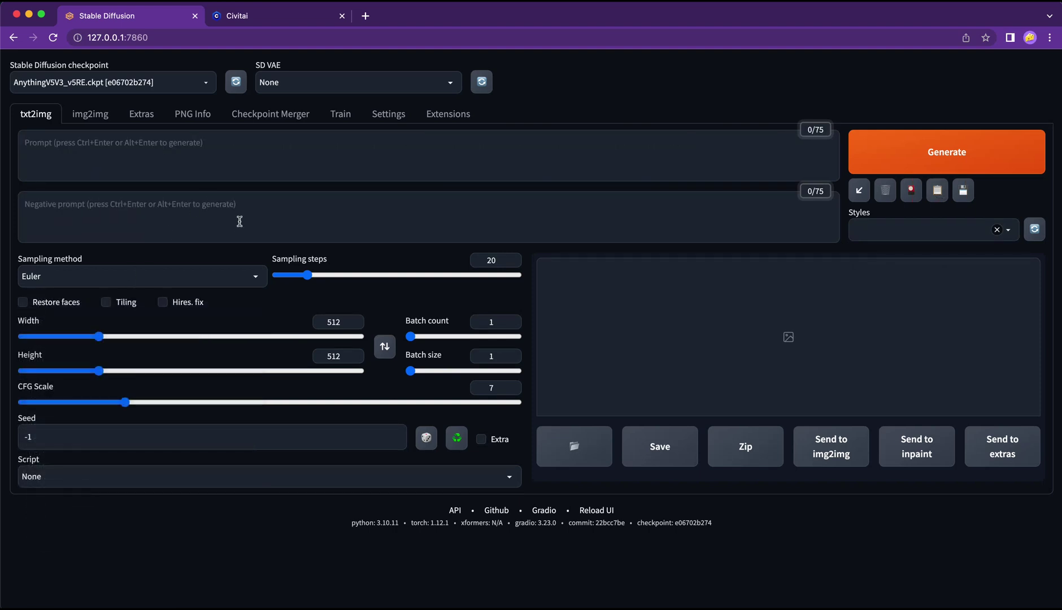
pyautogui.click(394, 123)
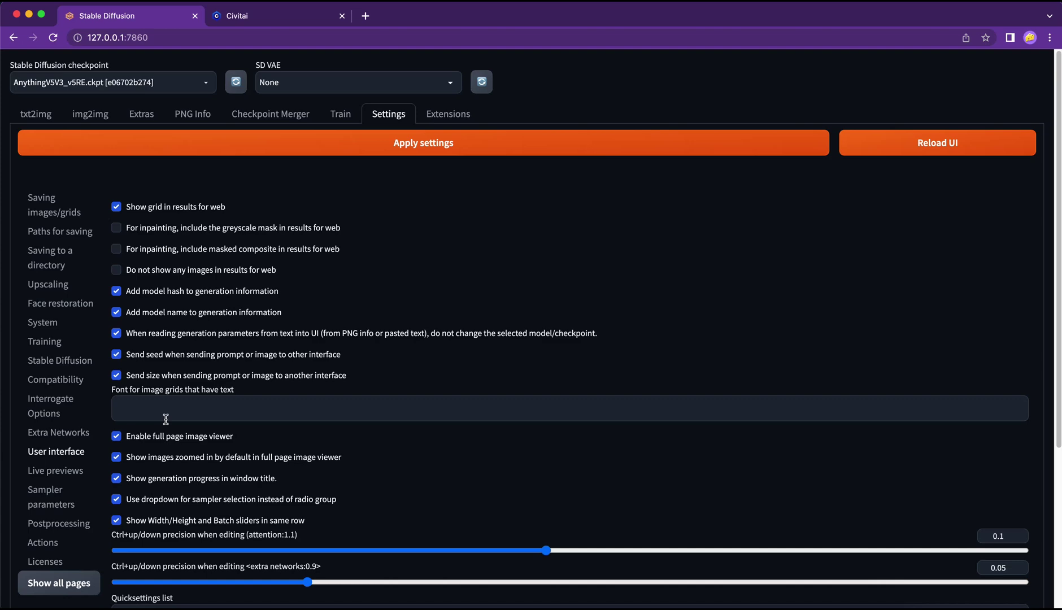
pyautogui.scroll(-1, 169, 452)
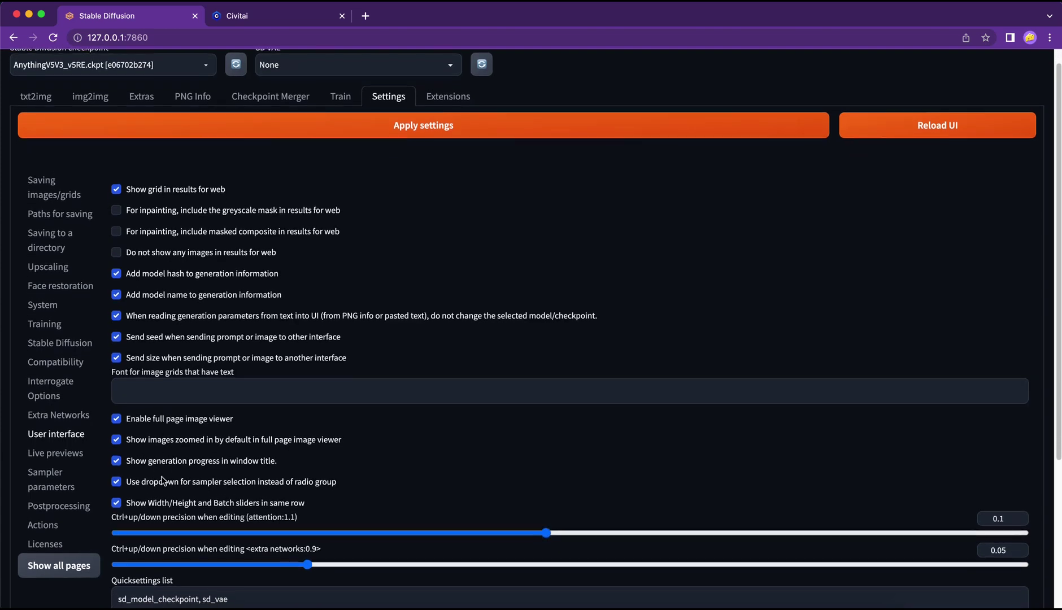
pyautogui.scroll(-1, 145, 480)
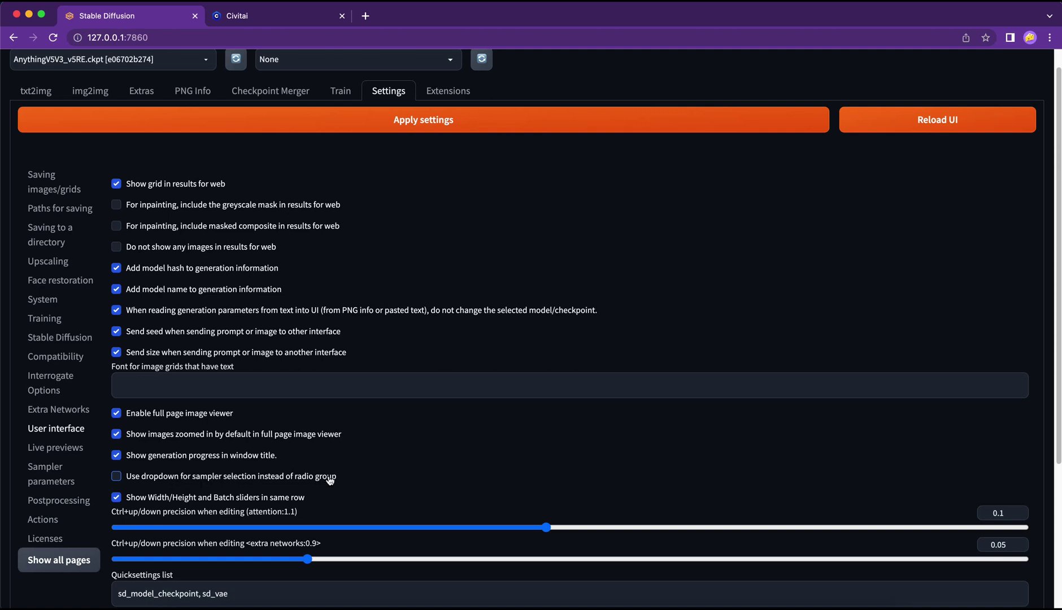
pyautogui.scroll(1, 328, 248)
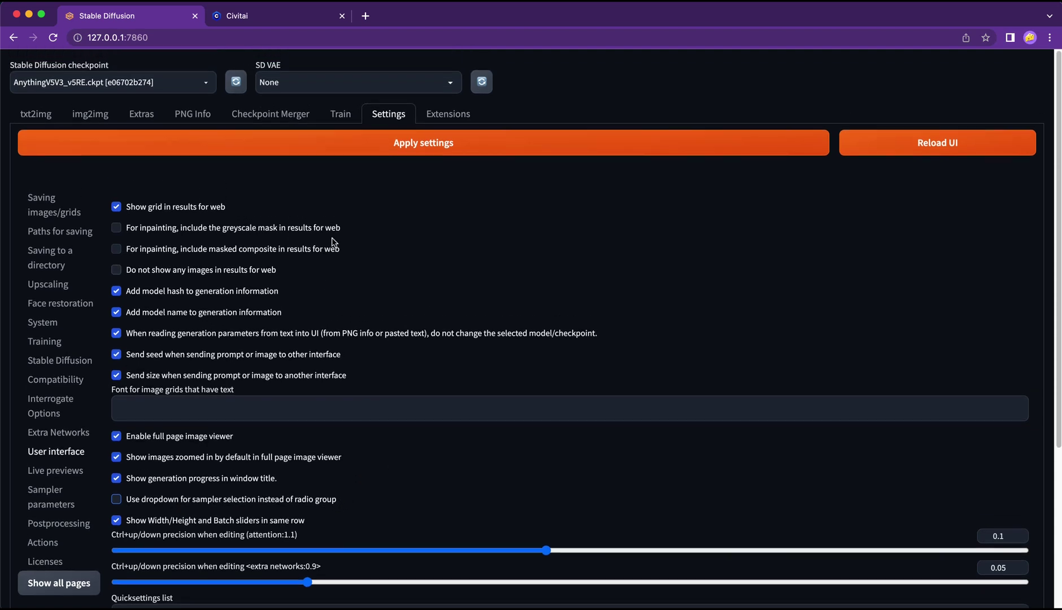
pyautogui.click(423, 150)
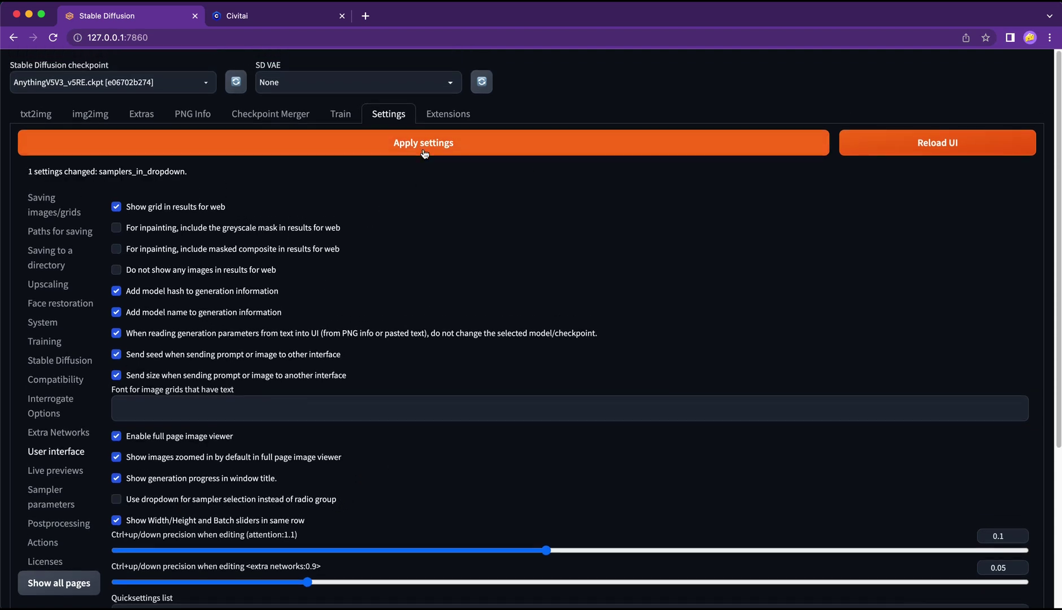
pyautogui.click(907, 151)
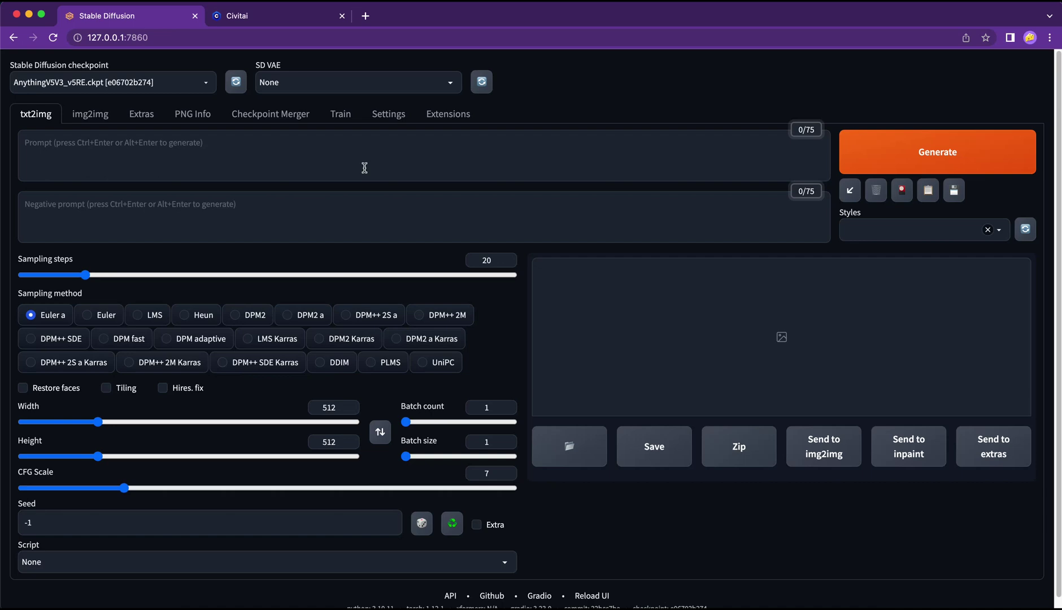
# Tick LMS and Heun under Hide samplers in Sampler parameters, apply settings and reload the UI.
pyautogui.click(387, 115)
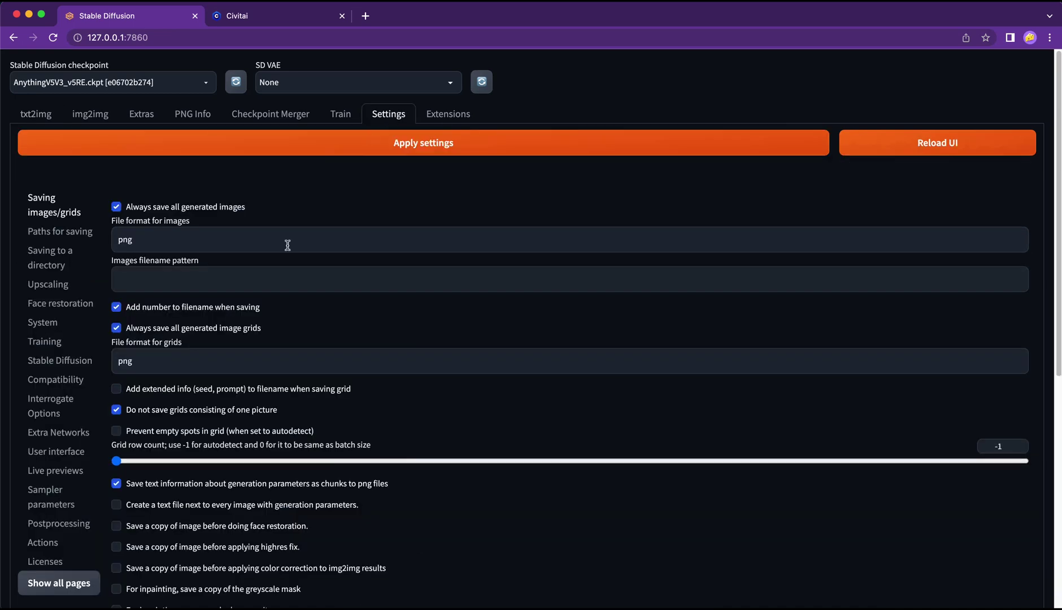
pyautogui.click(54, 499)
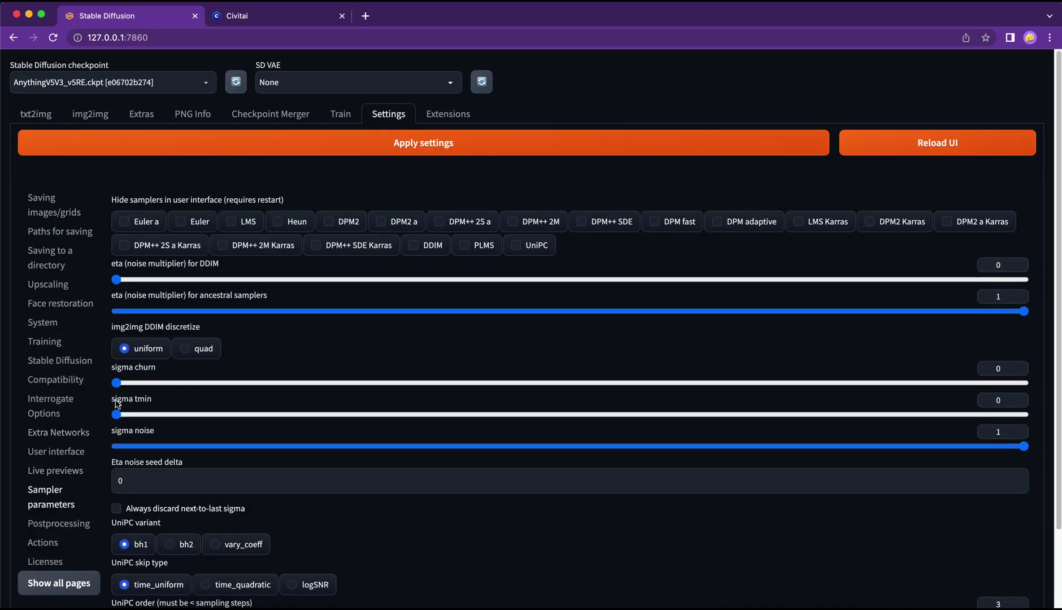
pyautogui.click(231, 222)
pyautogui.click(277, 221)
pyautogui.click(387, 146)
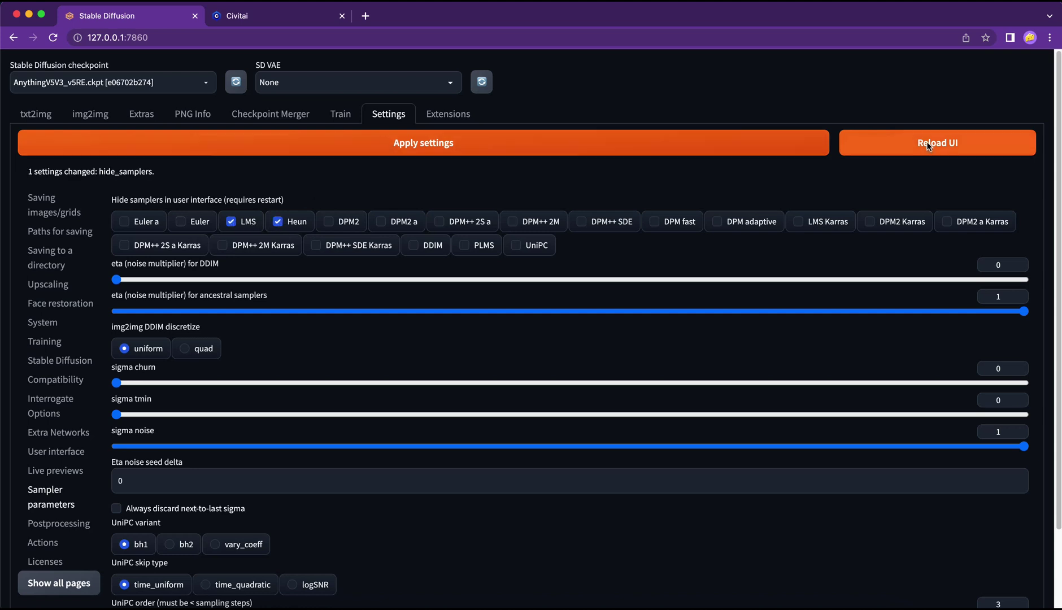
pyautogui.click(930, 146)
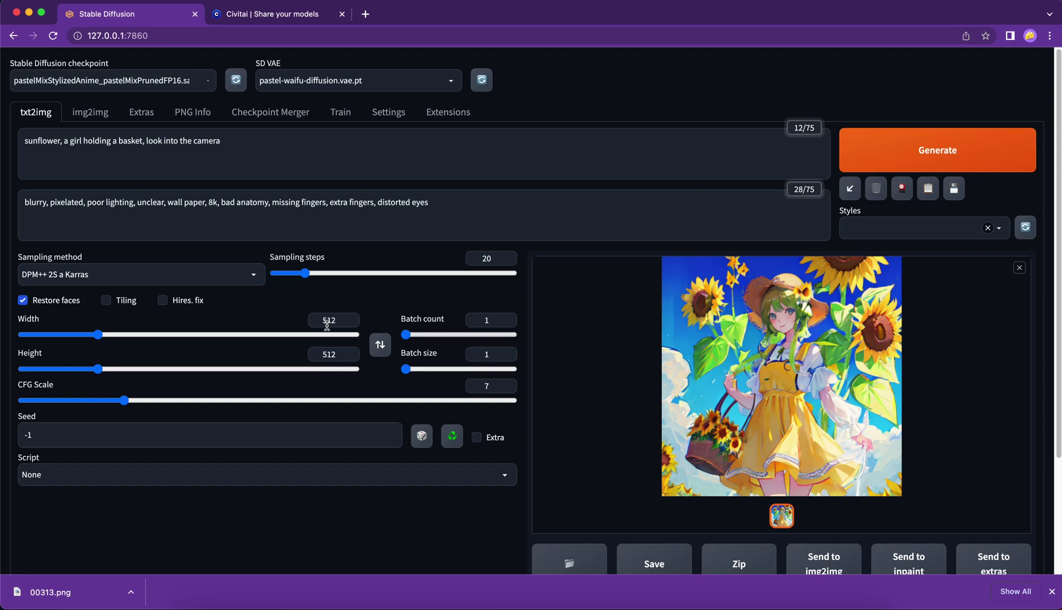
# Disable Restore faces, enable Tiling, shorten the prompt to 'sunflower', and generate the tile image.
pyautogui.click(36, 305)
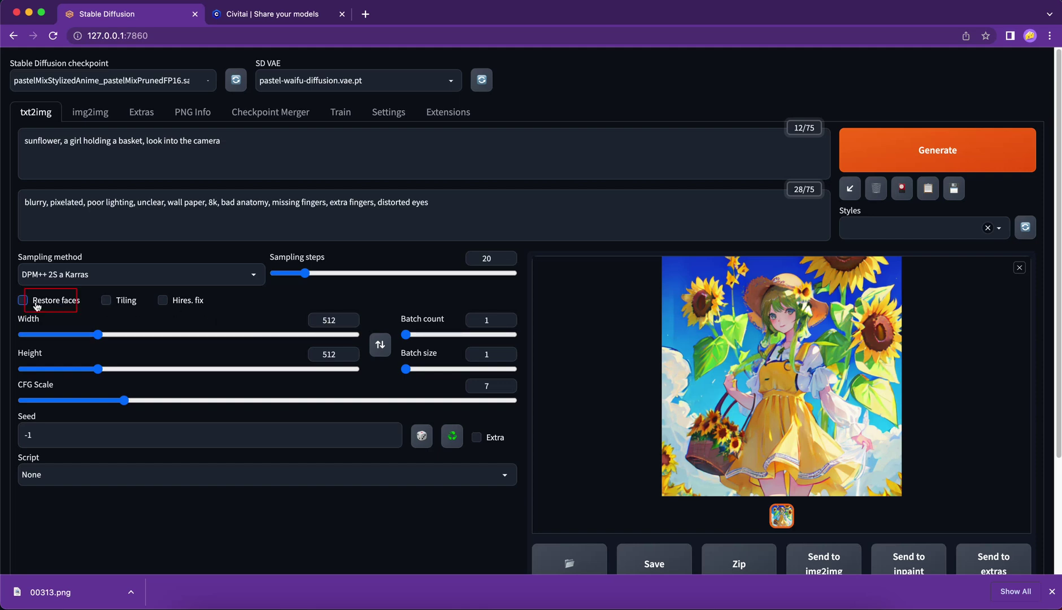
pyautogui.click(106, 302)
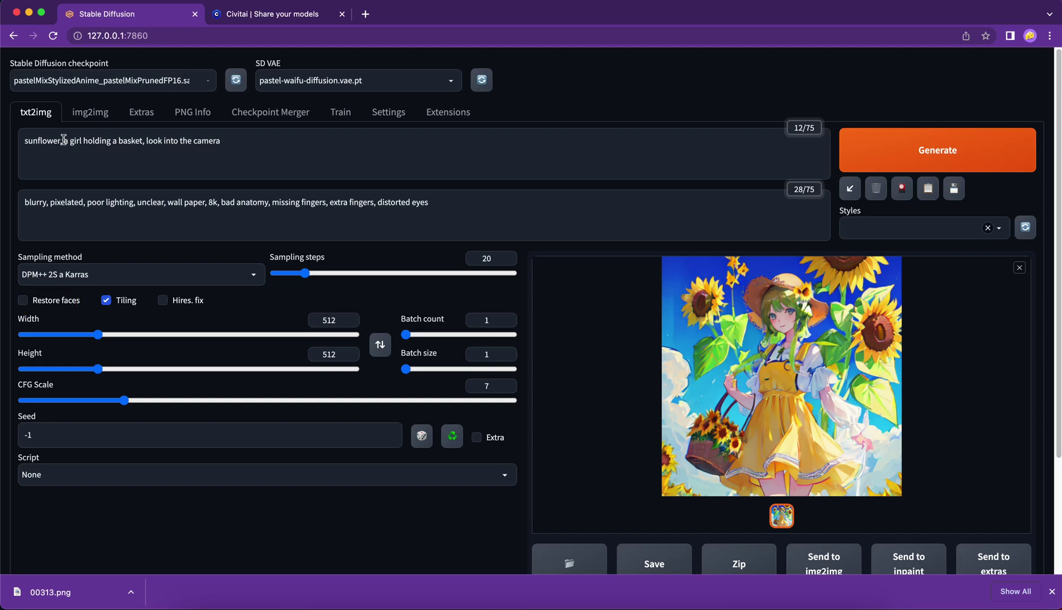
pyautogui.moveTo(64, 141); pyautogui.dragTo(229, 141)
pyautogui.press('BackSpace')
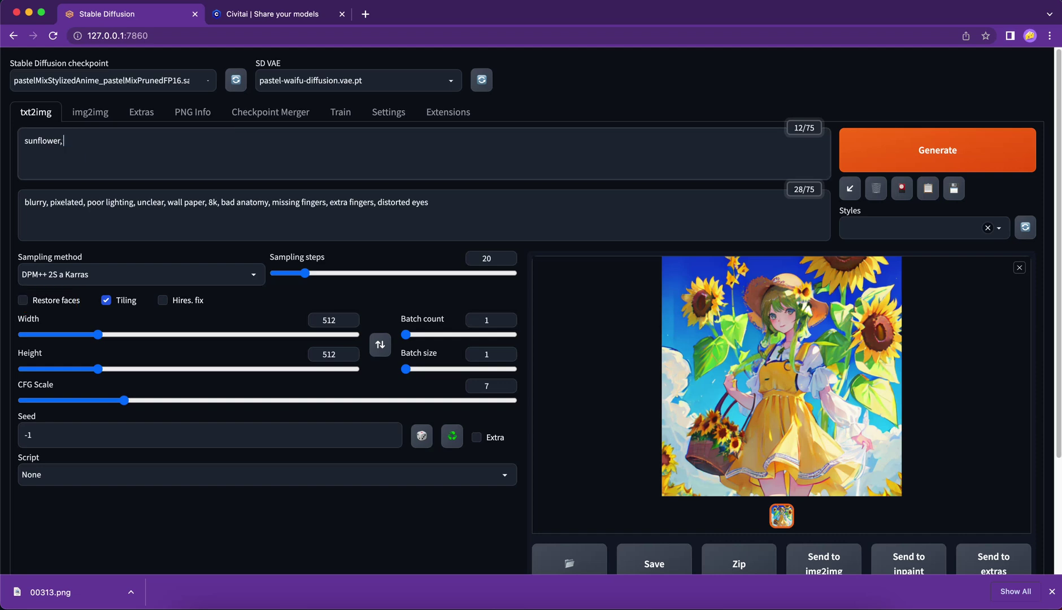
pyautogui.press('BackSpace')
pyautogui.click(891, 155)
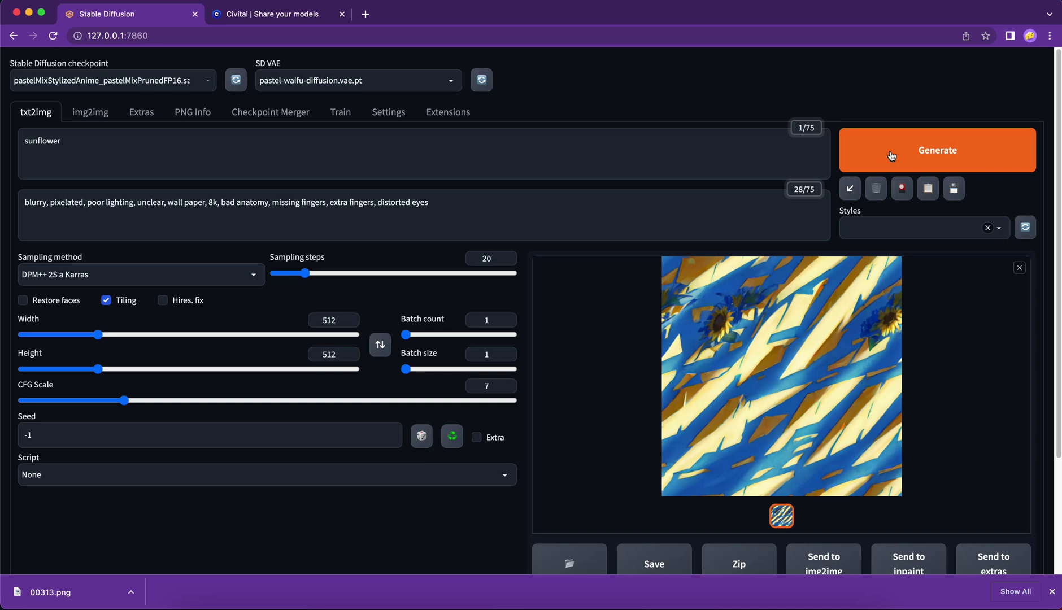
pyautogui.click(823, 288)
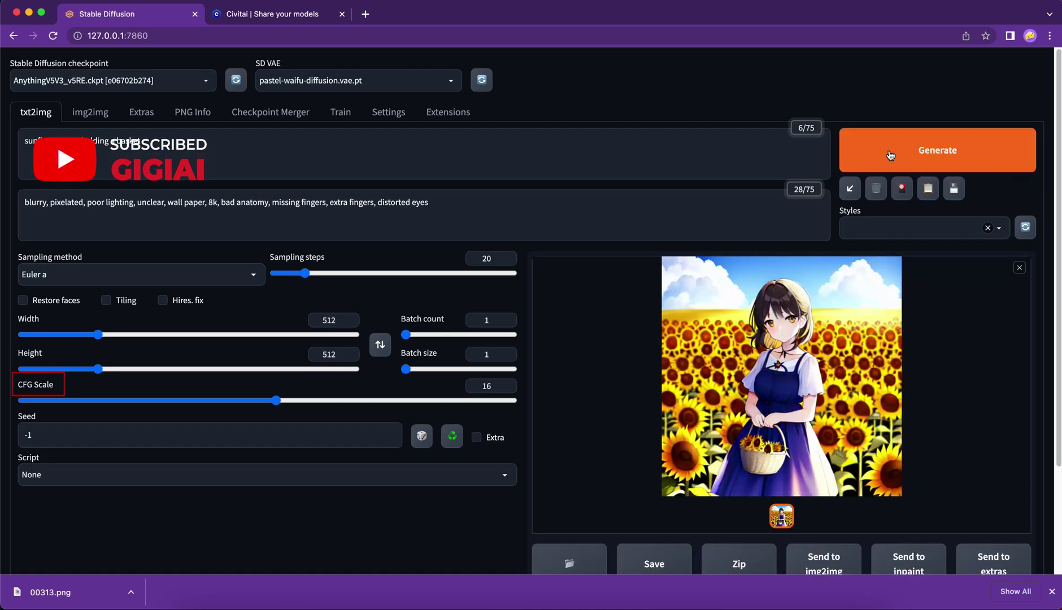
# Set CFG Scale to 2, generate, and view the weakly guided result full-screen.
pyautogui.click(767, 345)
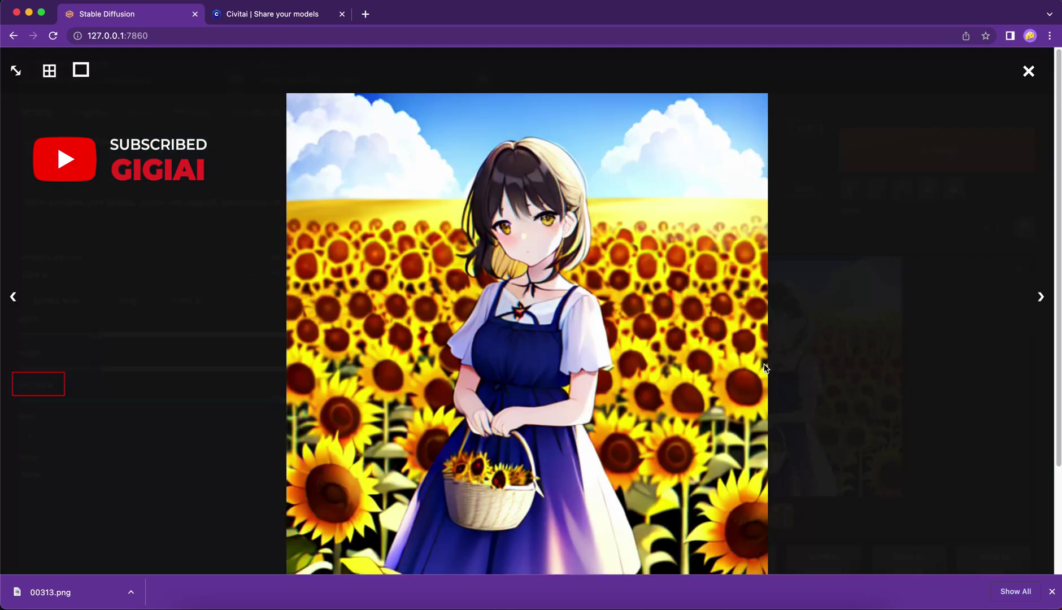
pyautogui.click(914, 259)
pyautogui.moveTo(276, 401); pyautogui.dragTo(40, 400)
pyautogui.click(875, 148)
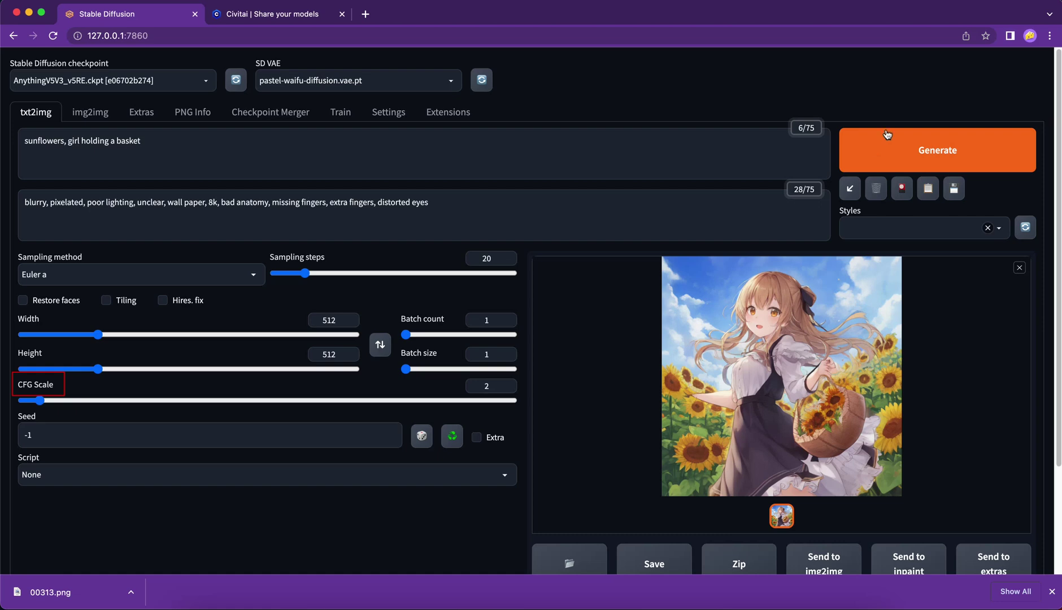
pyautogui.click(777, 329)
# Raise CFG Scale to 30, generate again, and inspect the oversaturated result full-screen.
pyautogui.click(674, 294)
pyautogui.click(515, 401)
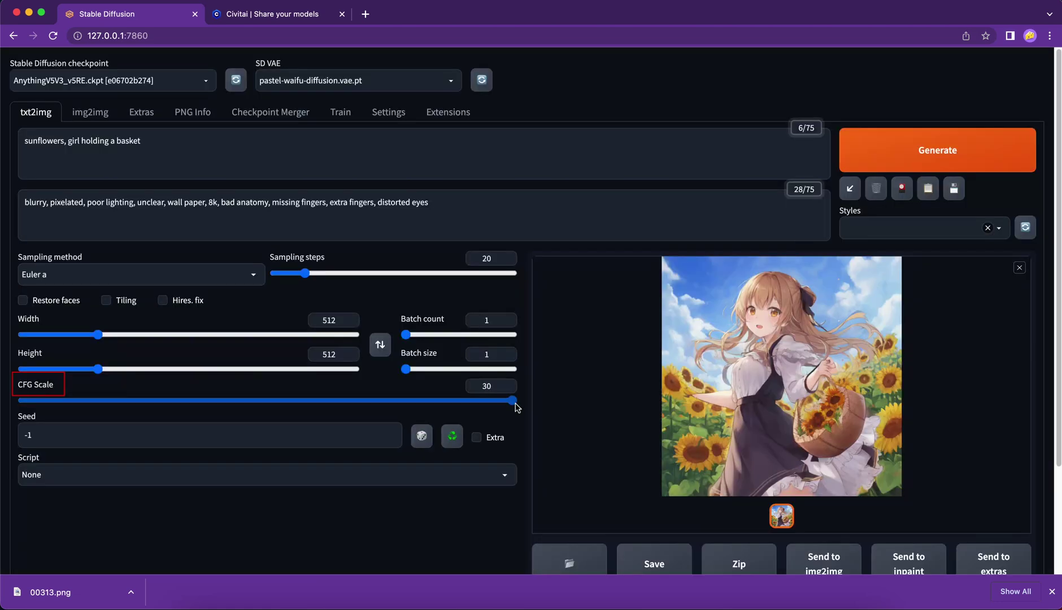
pyautogui.click(888, 163)
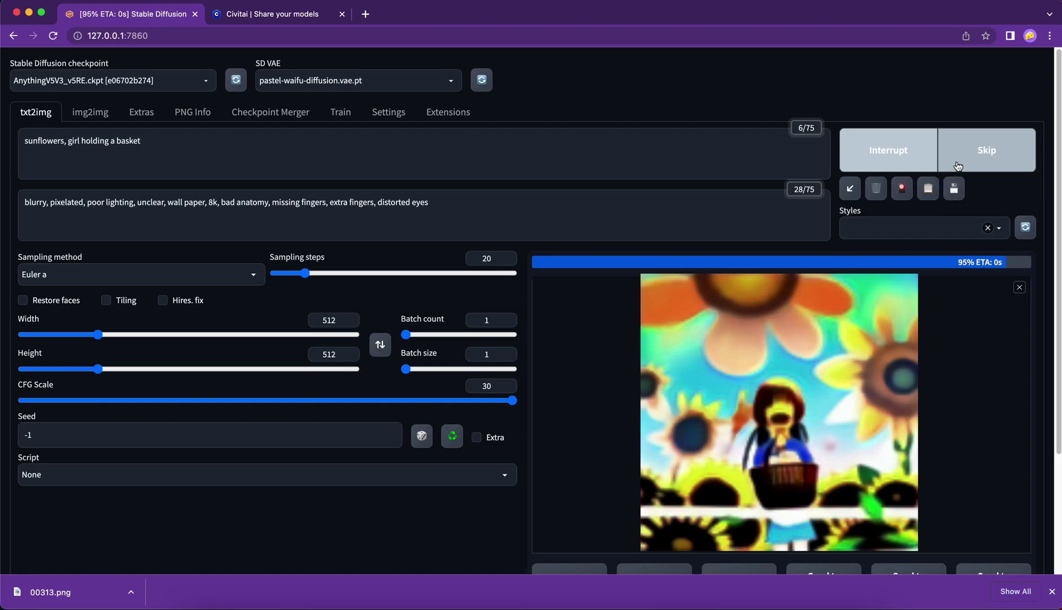
pyautogui.click(756, 343)
pyautogui.click(1028, 72)
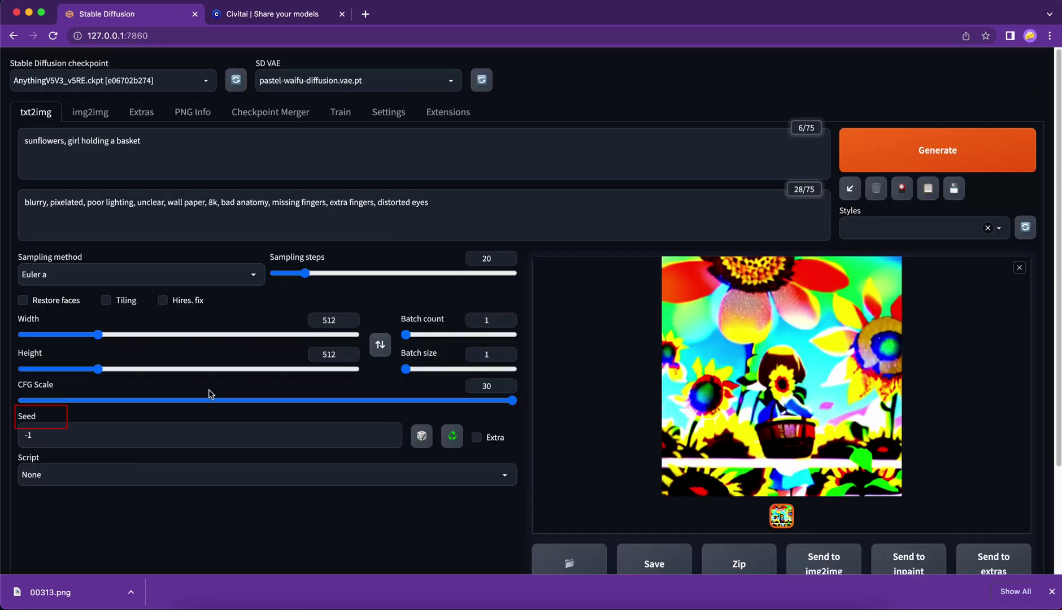
# Generate at CFG Scale 8, toggle between reusing the seed and random, and show Extra seed options.
pyautogui.moveTo(157, 406); pyautogui.dragTo(141, 407)
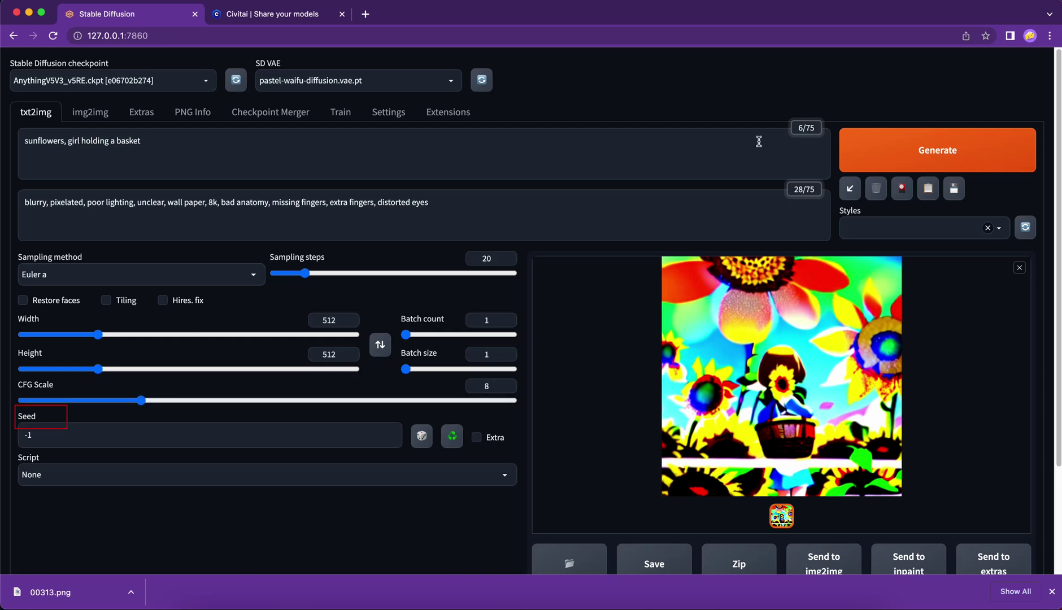
pyautogui.click(843, 142)
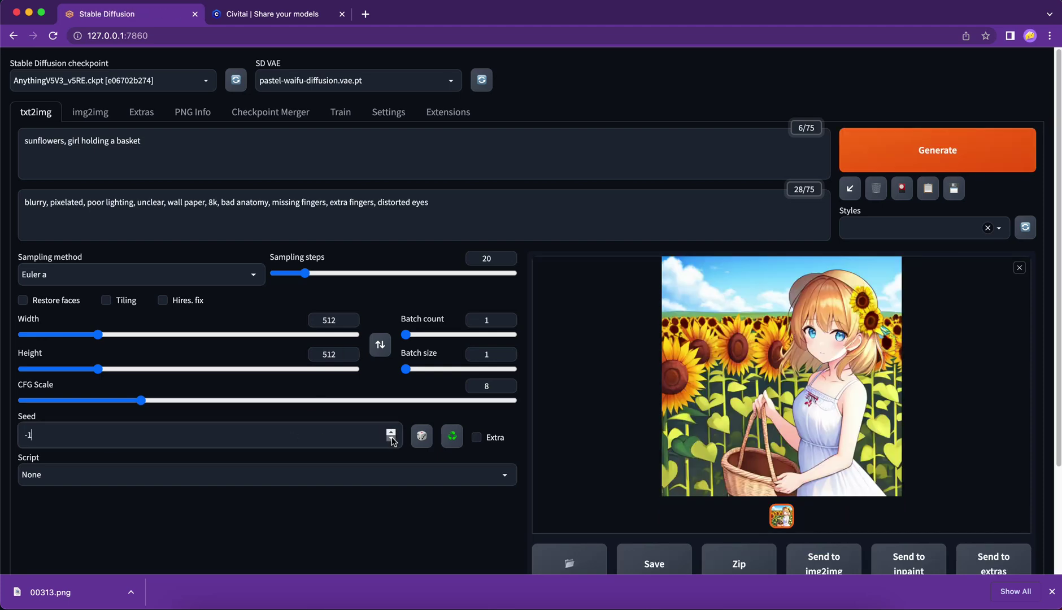
pyautogui.click(451, 436)
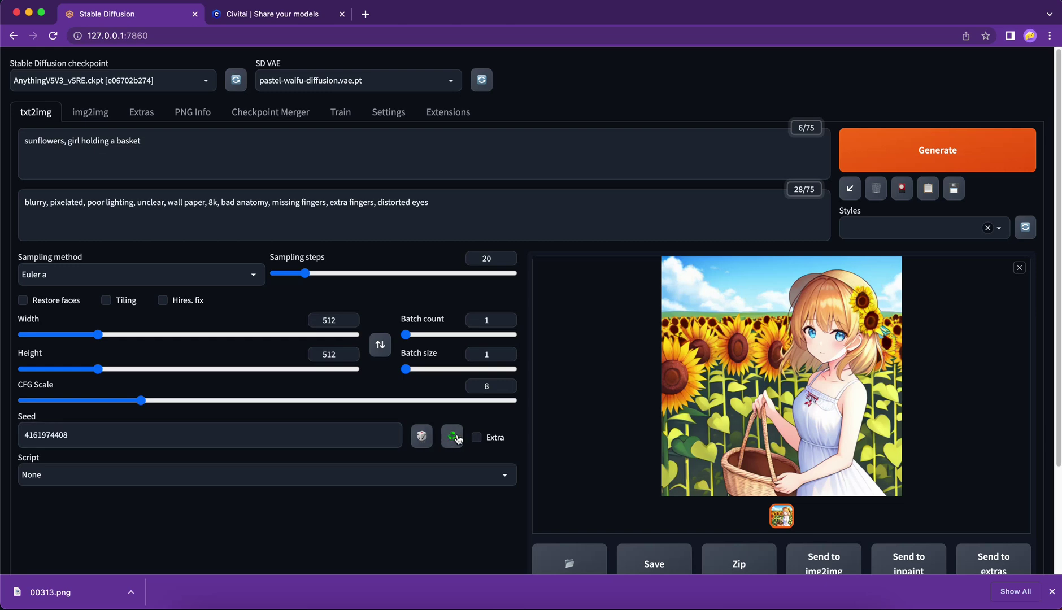
pyautogui.click(422, 436)
pyautogui.click(450, 440)
pyautogui.click(421, 436)
pyautogui.click(477, 437)
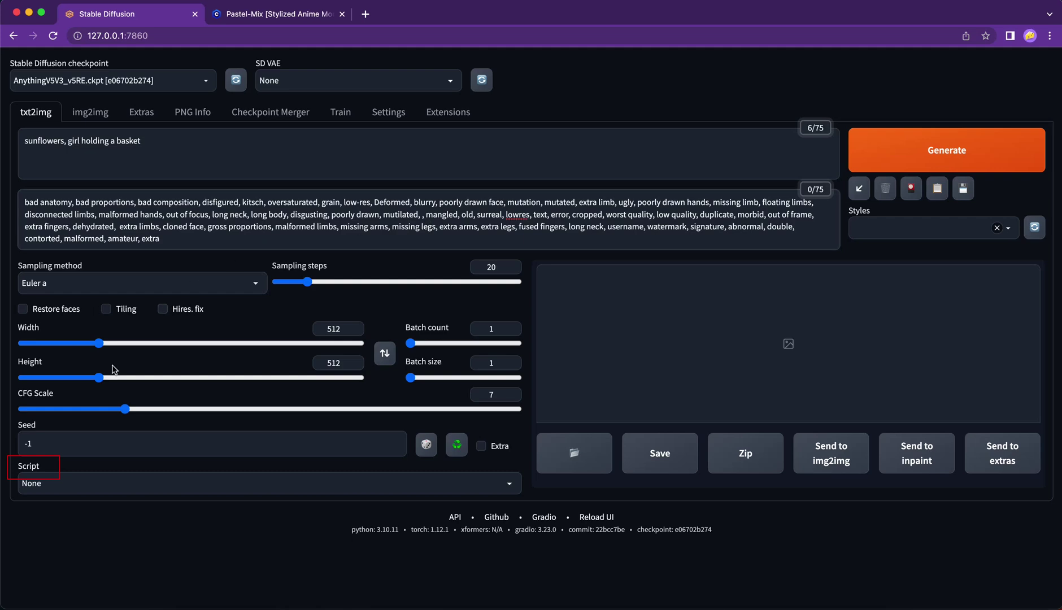
# Choose the X/Y/Z plot script with X type Checkpoint name and Y type CFG Scale.
pyautogui.click(95, 483)
pyautogui.click(82, 467)
pyautogui.scroll(-5, 82, 466)
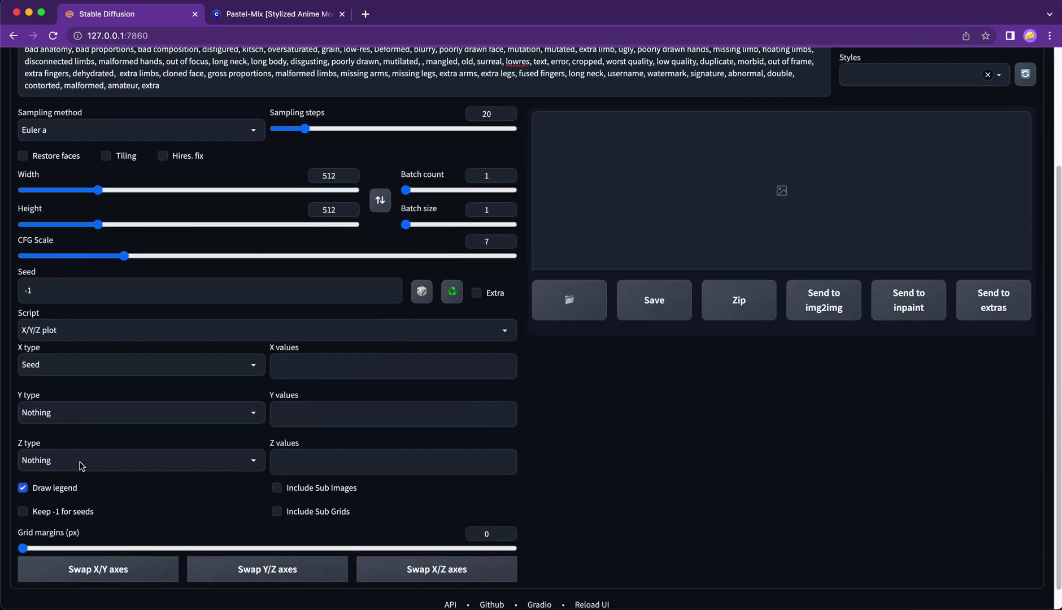
pyautogui.click(114, 341)
pyautogui.click(99, 208)
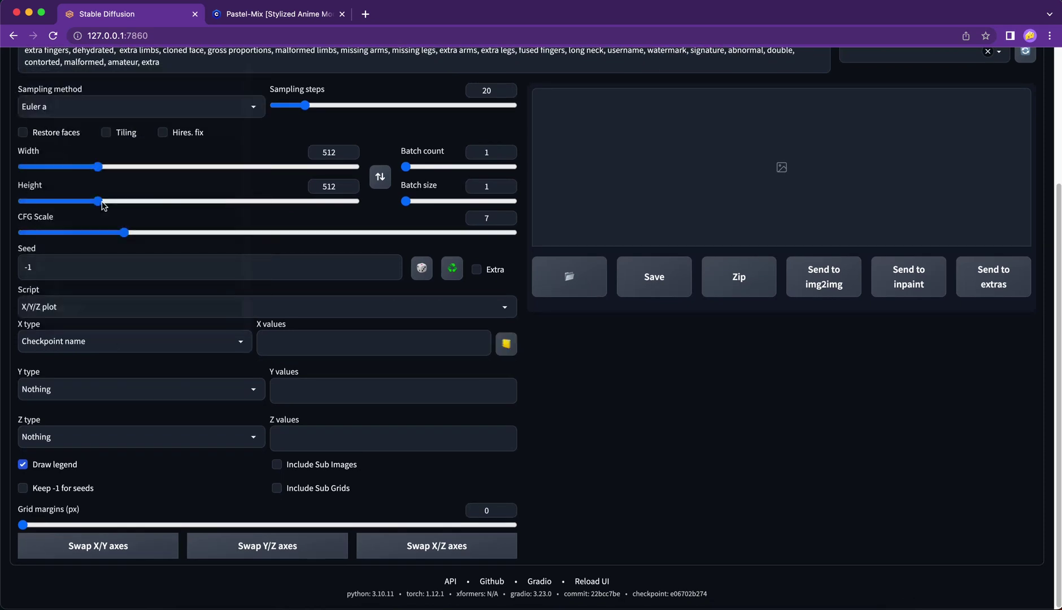
pyautogui.click(76, 383)
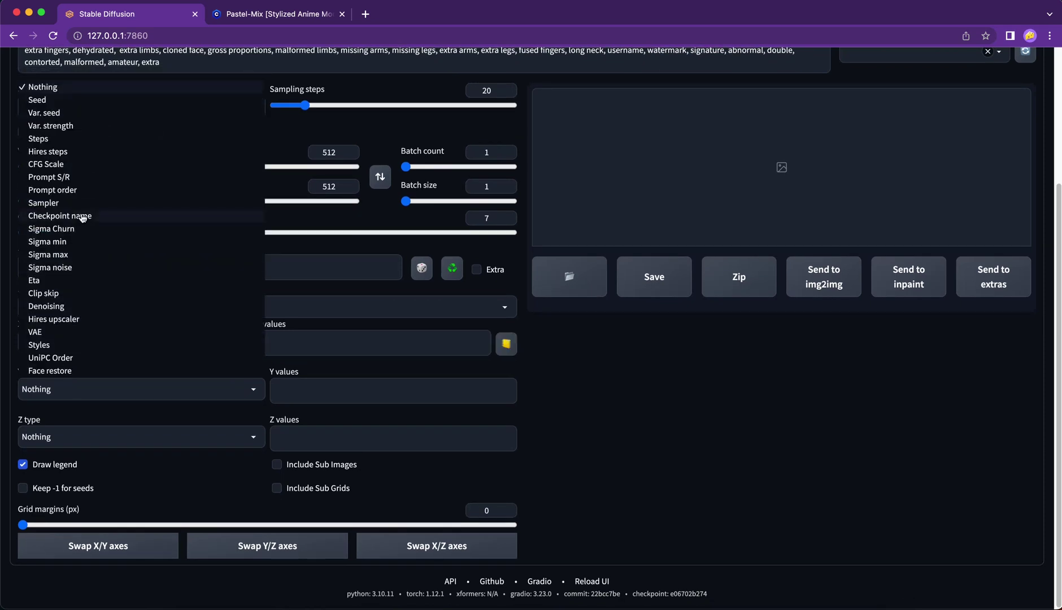
pyautogui.click(86, 165)
# Fill the X values with all available checkpoints and enter Y values 3, 9, 15.
pyautogui.scroll(2, 297, 404)
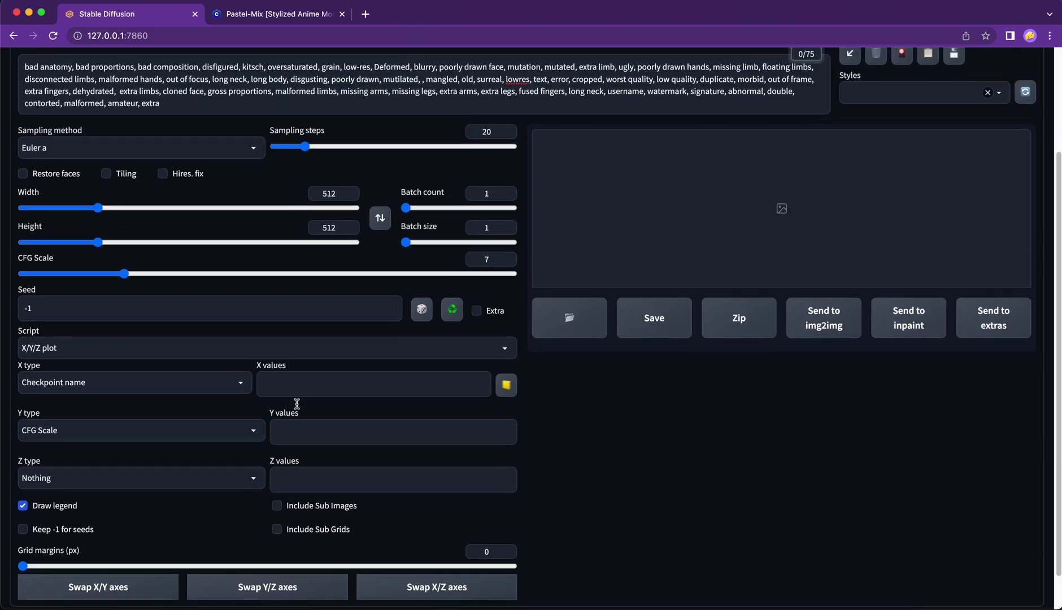
pyautogui.scroll(1, 297, 403)
pyautogui.click(508, 385)
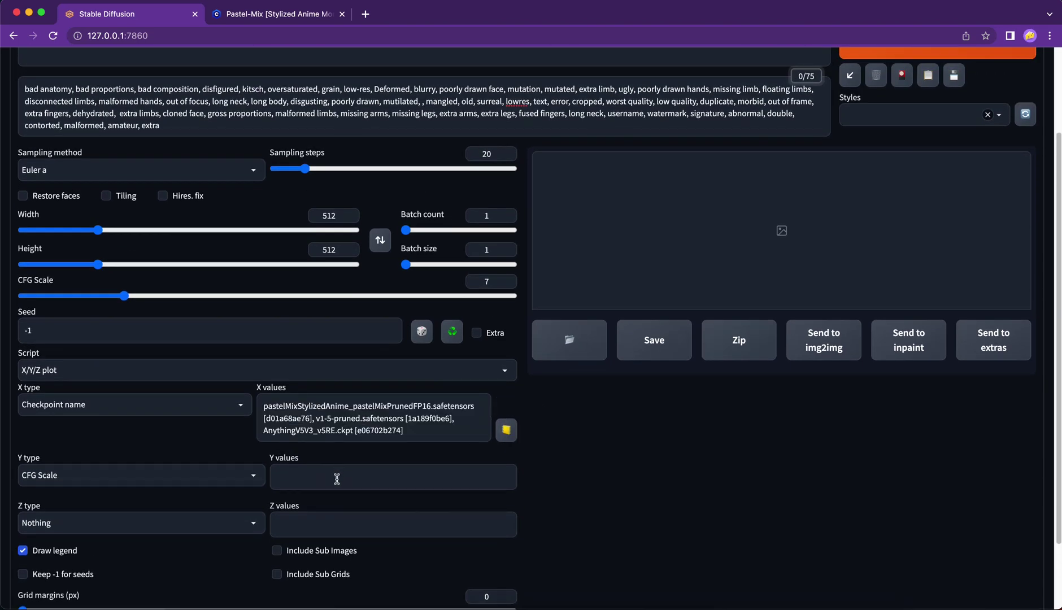
pyautogui.click(336, 479)
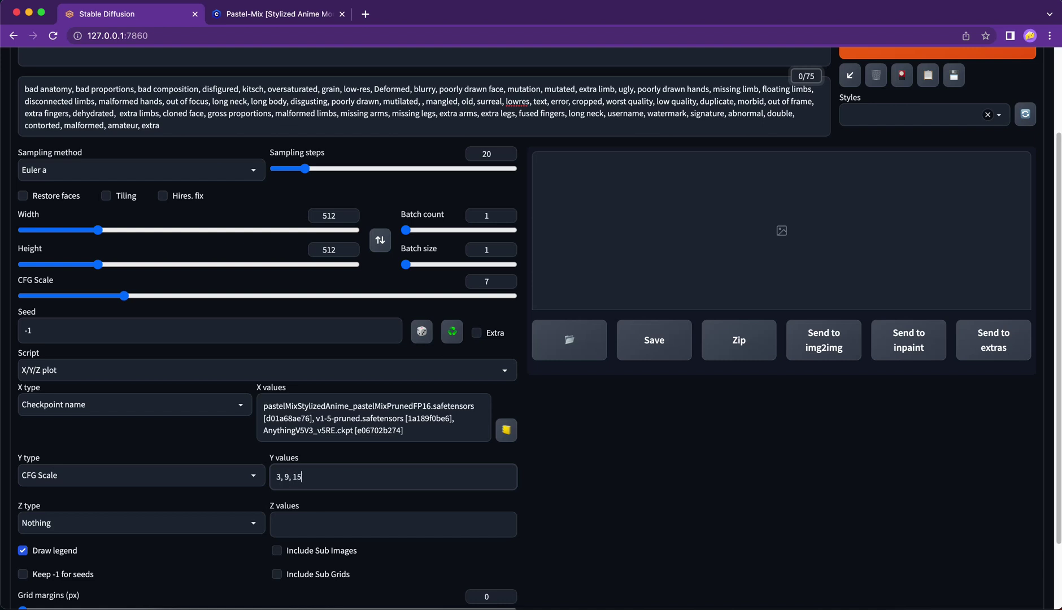
pyautogui.scroll(-5, 460, 529)
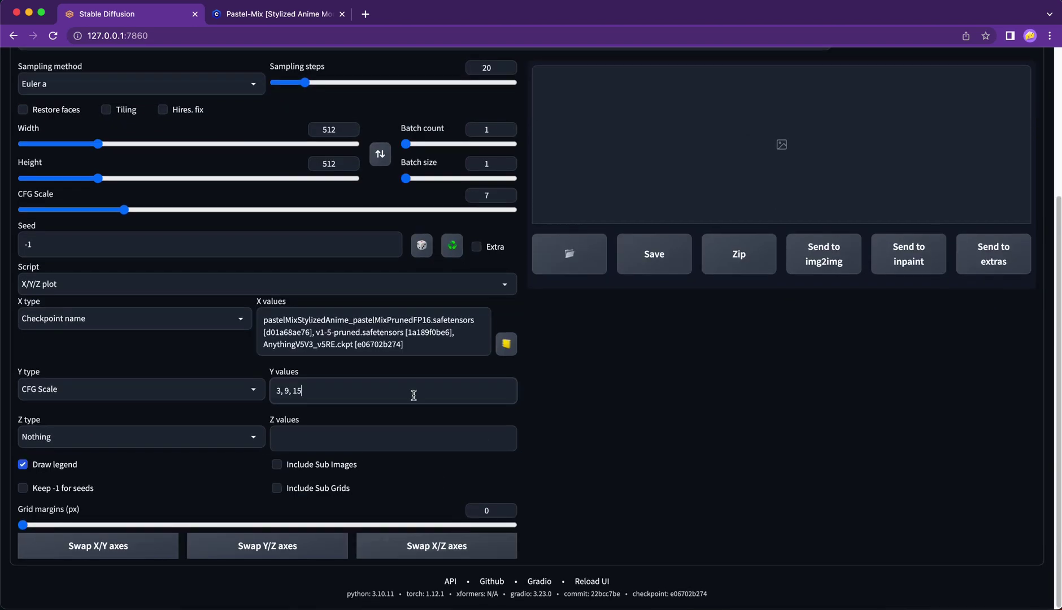
pyautogui.scroll(5, 413, 394)
pyautogui.scroll(1, 414, 395)
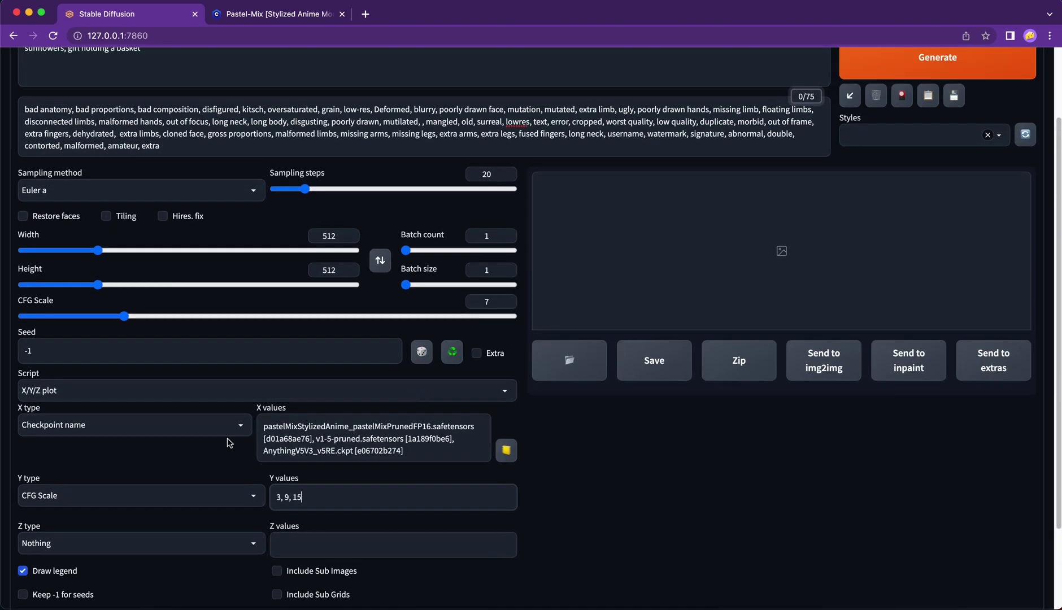
pyautogui.scroll(-1, 232, 449)
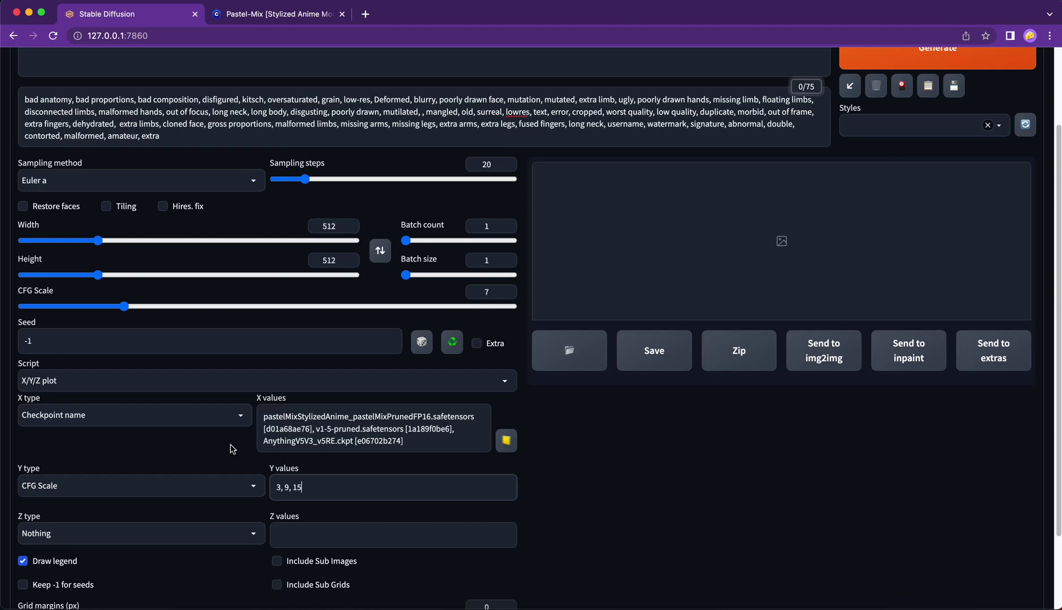
pyautogui.scroll(-3, 231, 449)
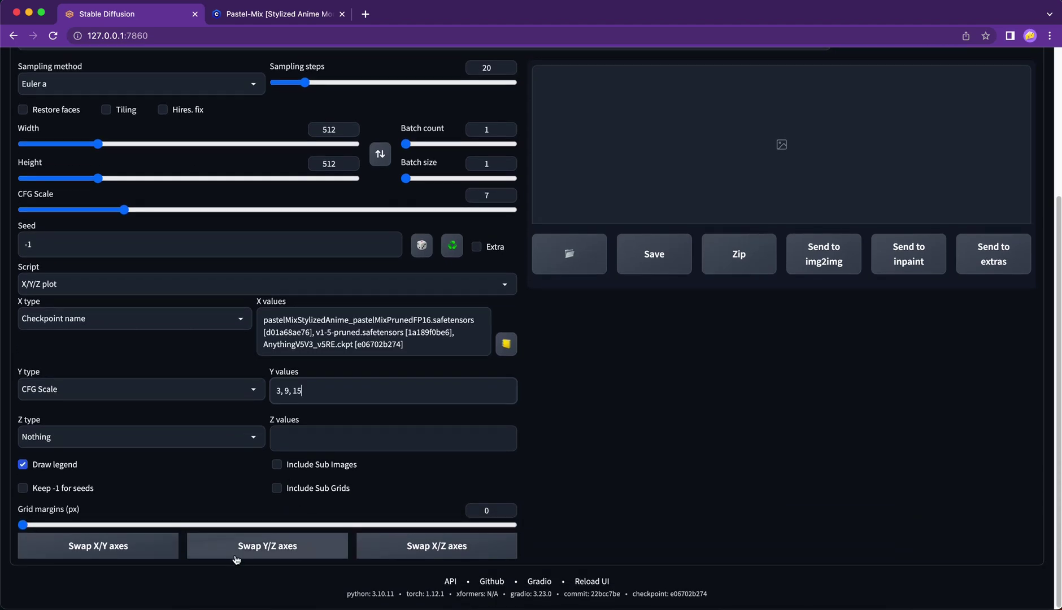
# Swap the X and Y axes of the plot.
pyautogui.click(138, 547)
pyautogui.scroll(5, 308, 246)
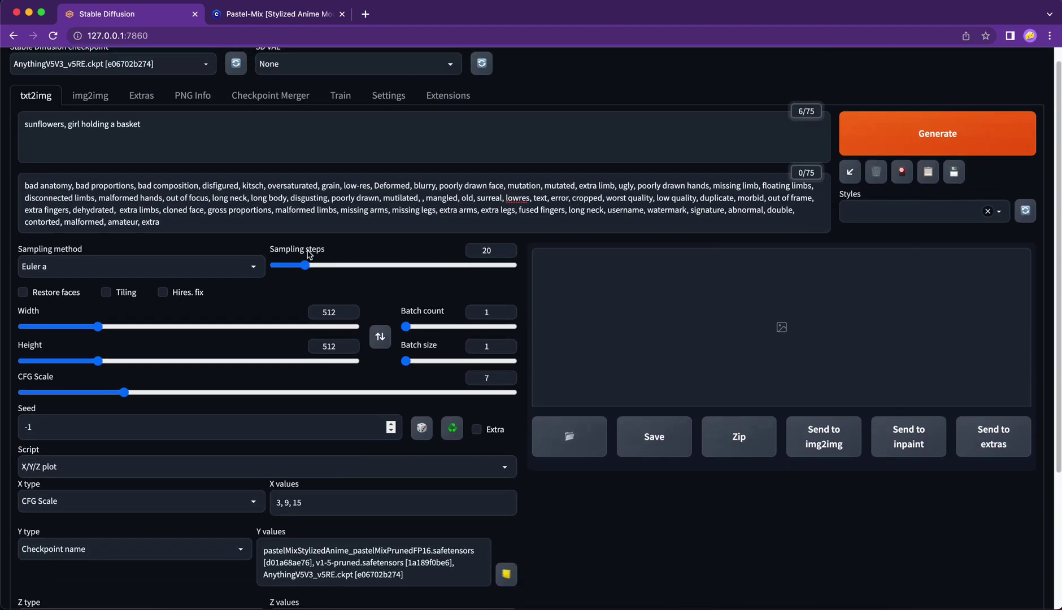
pyautogui.scroll(1, 457, 190)
# Render the X/Y/Z plot of pastelMix, v1-5-pruned and AnythingV5V3 at CFG 3, 9, 15.
pyautogui.click(894, 156)
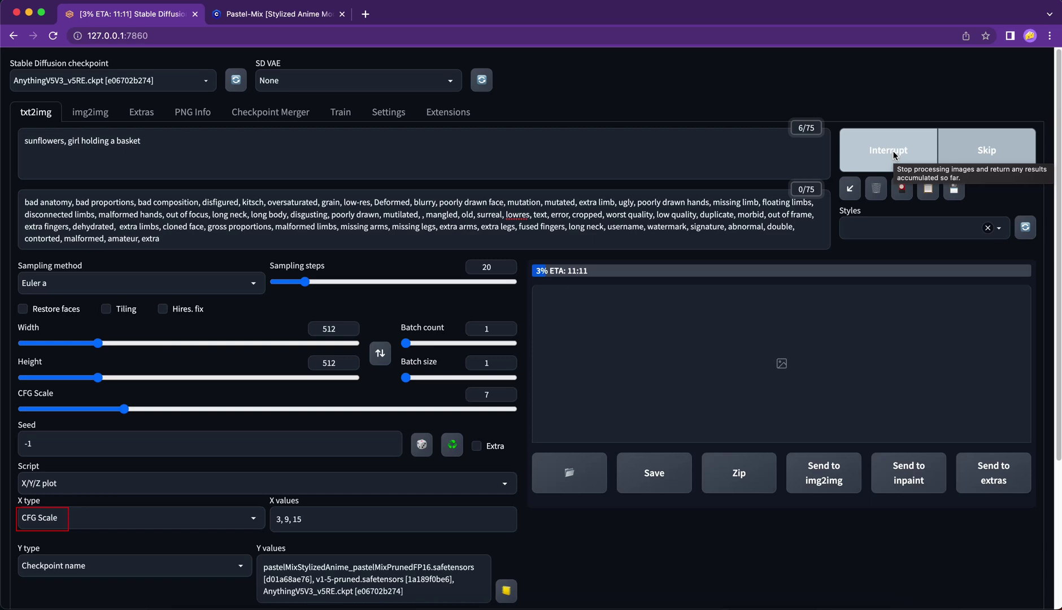
pyautogui.scroll(-5, 893, 154)
pyautogui.scroll(-2, 894, 152)
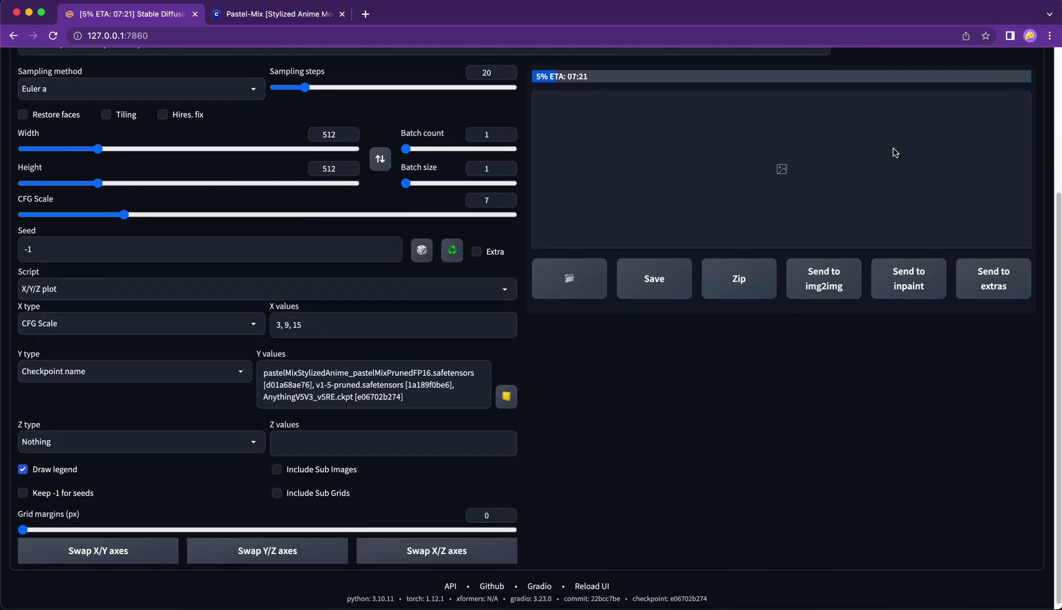
pyautogui.scroll(6, 893, 151)
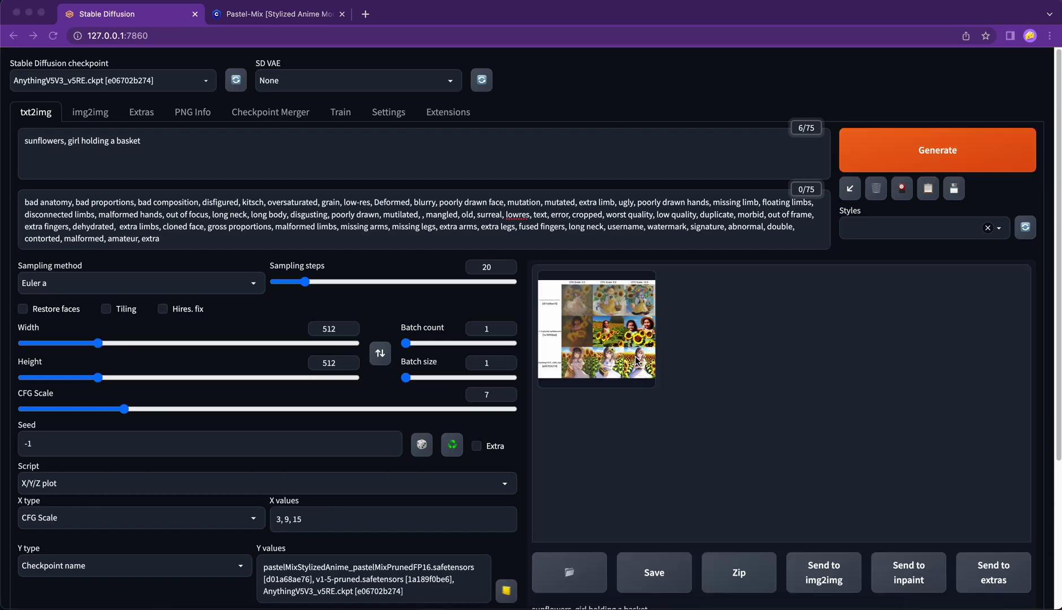
# View the sunflower-girl grid enlarged, checking each checkpoint row across CFG 3.0, 9.0 and 15.0.
pyautogui.click(631, 338)
pyautogui.click(791, 358)
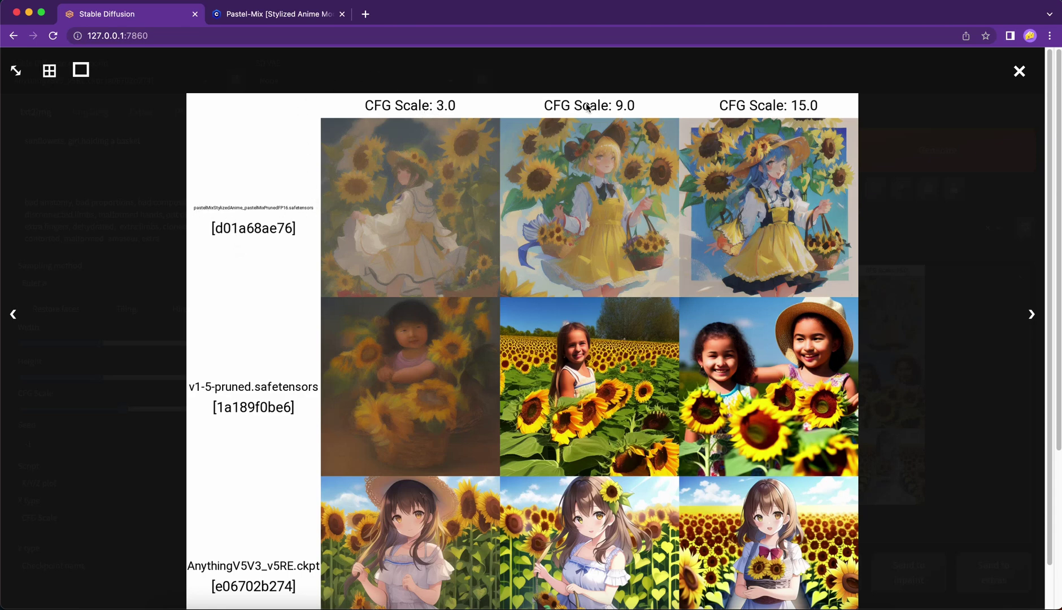
pyautogui.scroll(-2, 561, 310)
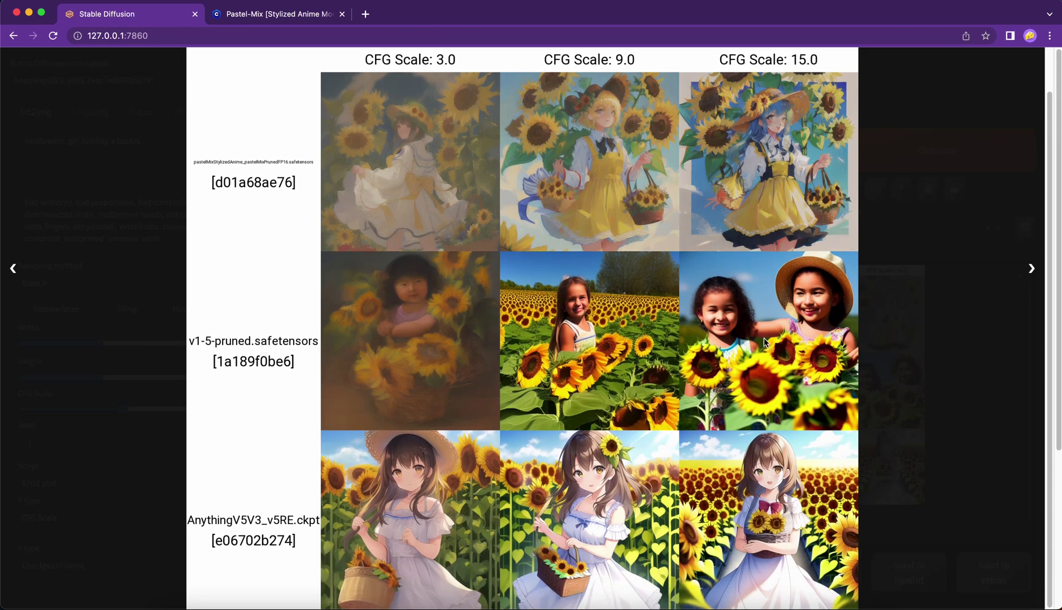
pyautogui.scroll(-3, 720, 321)
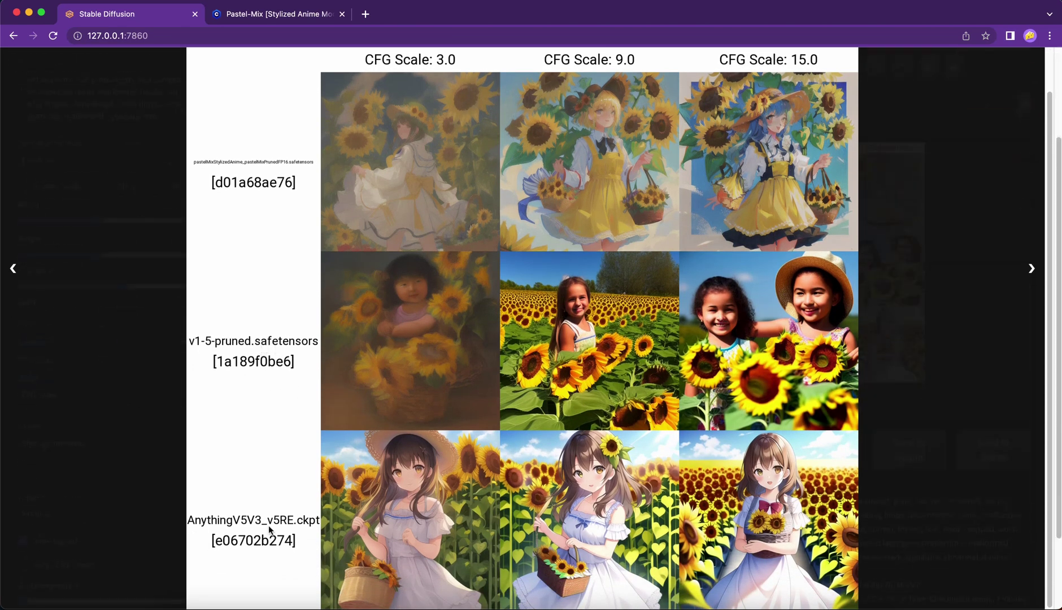